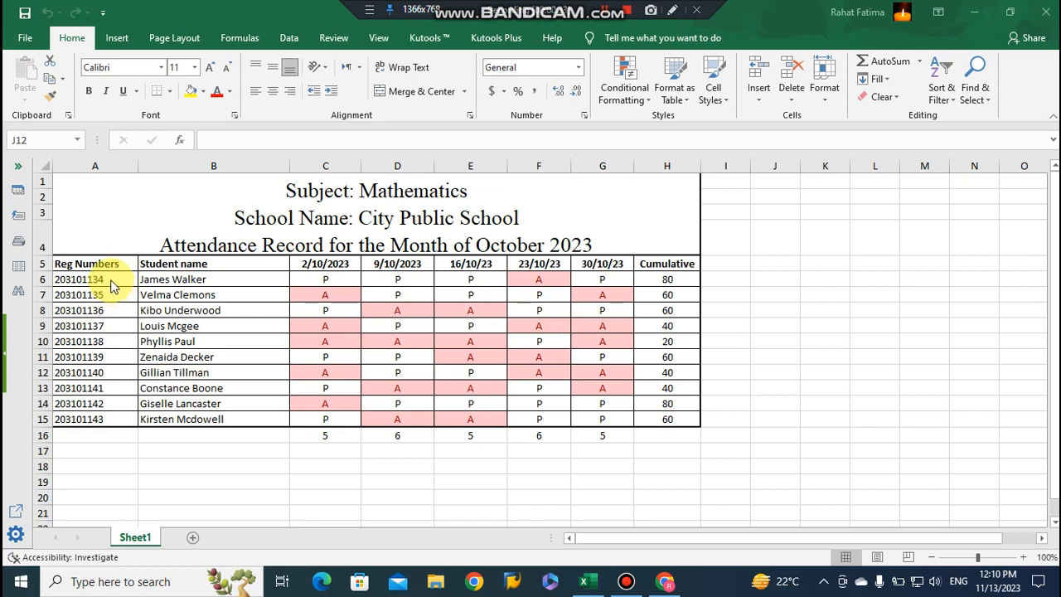
Step: Switch to Chrome and examine the Kutools for Excel 29.10 download page
{"action": "left_click", "coordinate": [108, 280]}
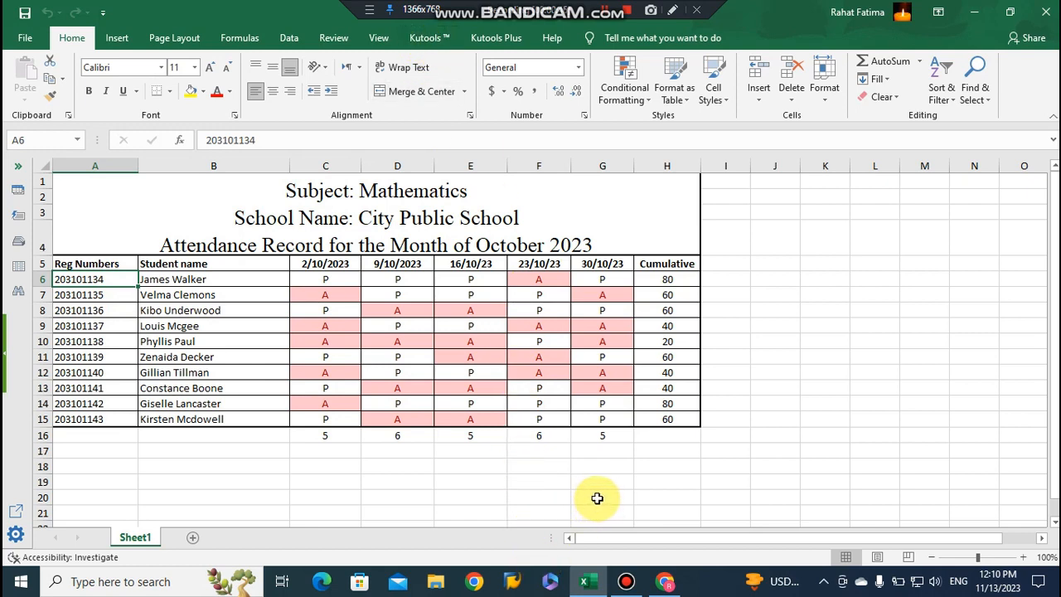
{"action": "left_click", "coordinate": [665, 581]}
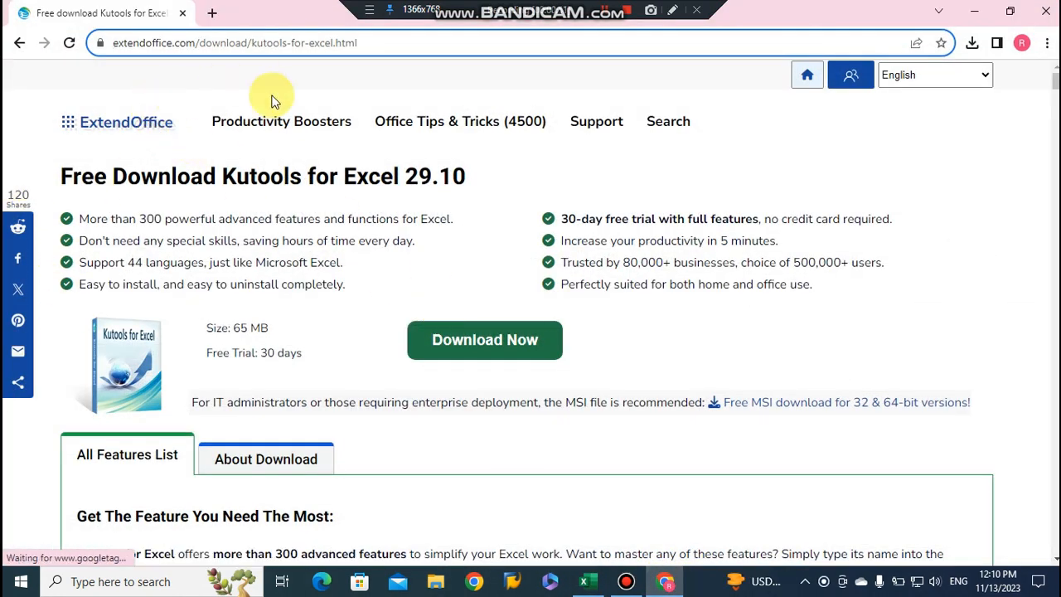
{"action": "left_click", "coordinate": [1020, 145]}
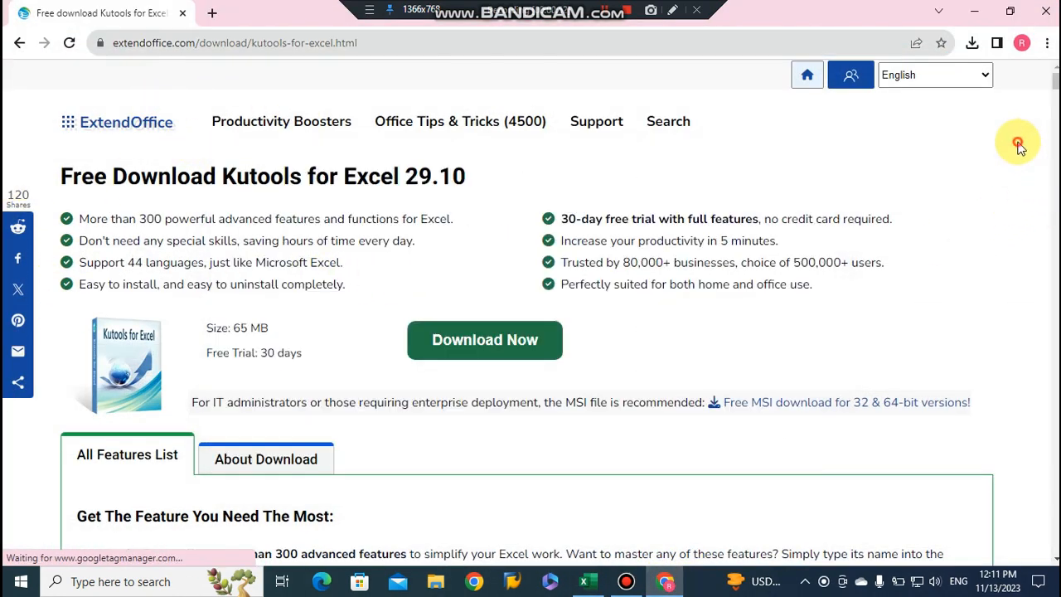
{"action": "left_click", "coordinate": [221, 176]}
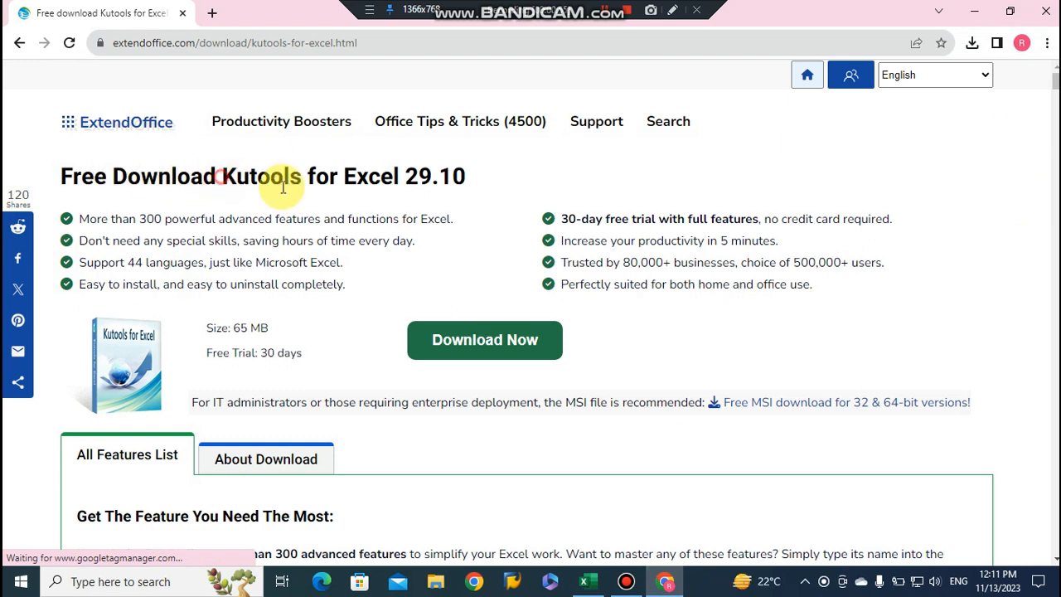
{"action": "left_click_drag", "start_coordinate": [282, 187], "coordinate": [474, 190]}
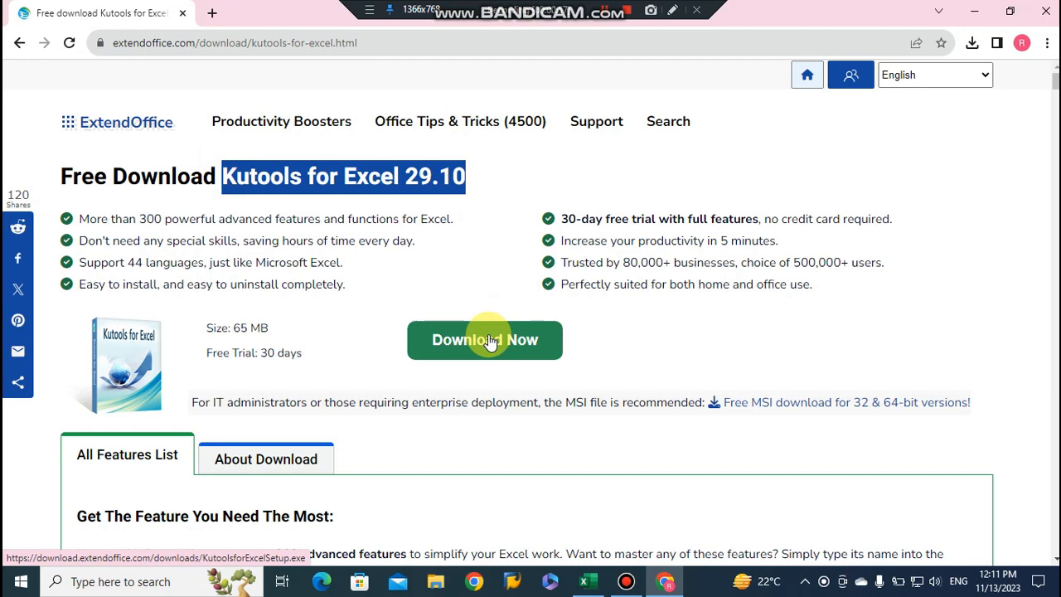
{"action": "left_click", "coordinate": [540, 336]}
{"action": "left_click", "coordinate": [974, 11]}
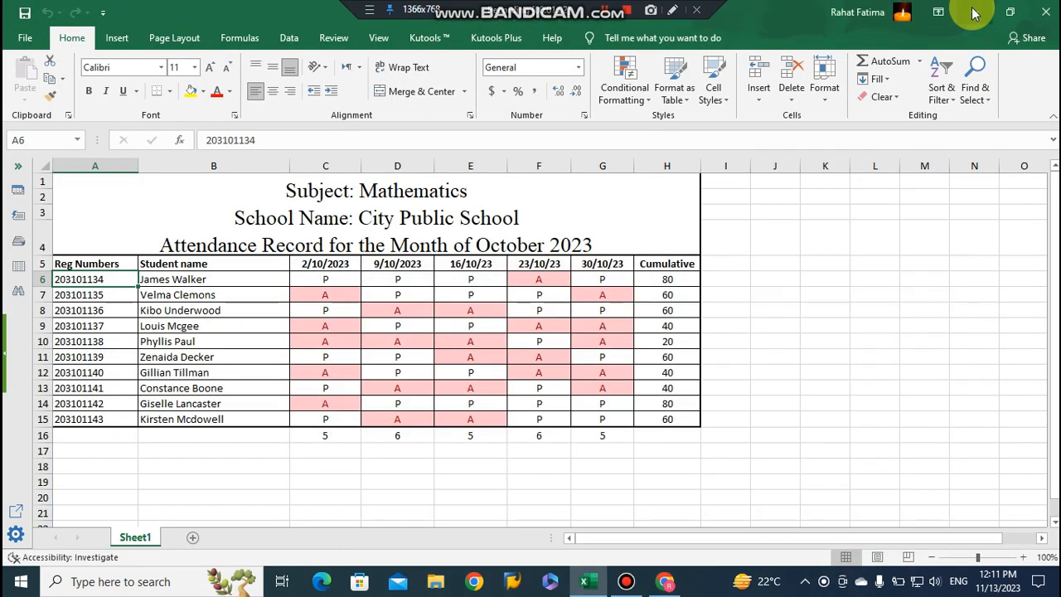
Step: Launch Kutools for Excel from the desktop, close its blank workbook and return to the attendance workbook
{"action": "left_click", "coordinate": [972, 10]}
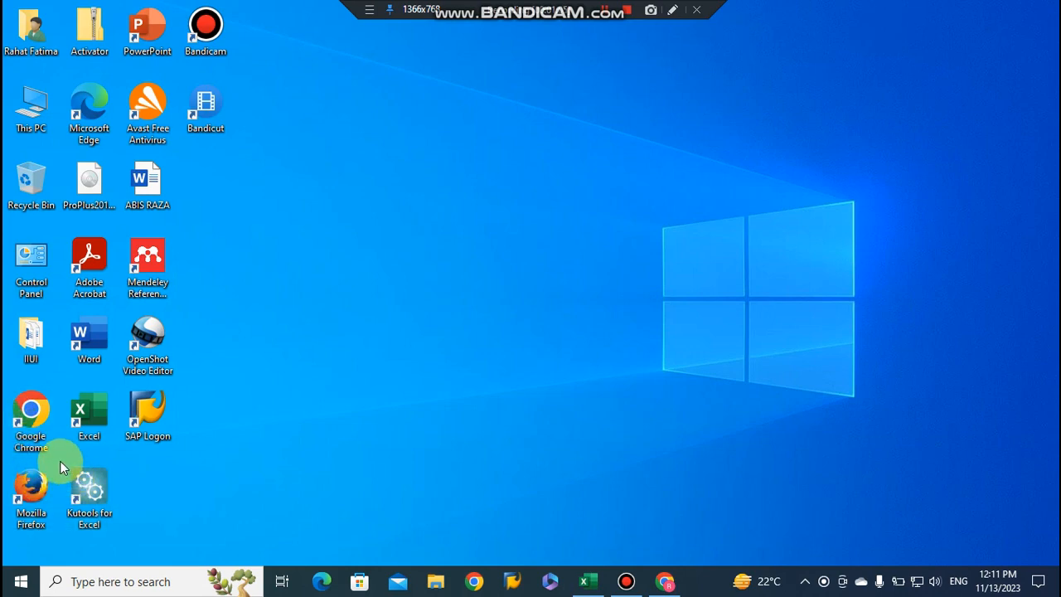
{"action": "left_click", "coordinate": [93, 481]}
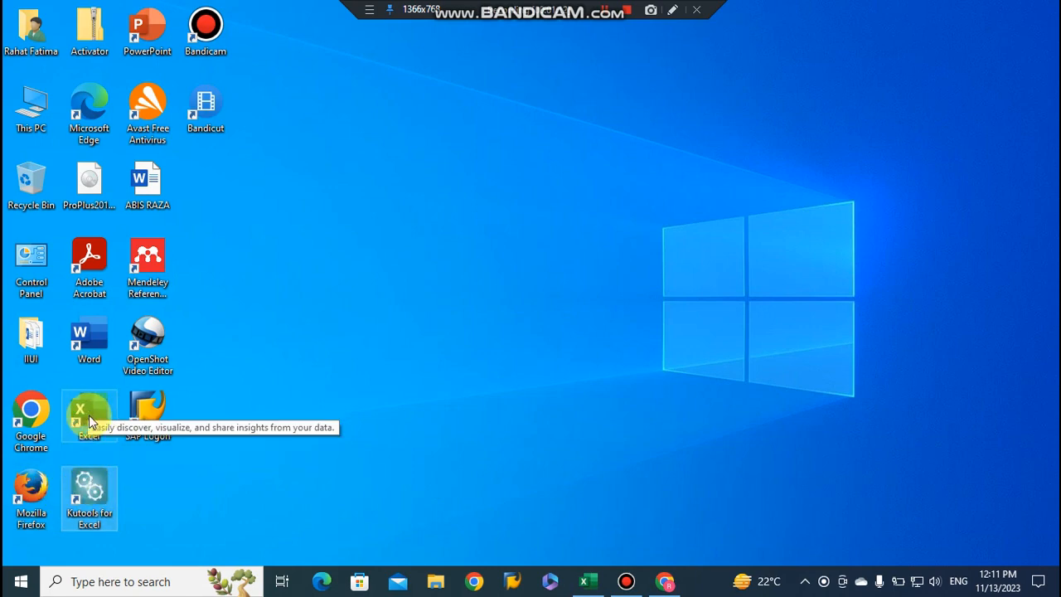
{"action": "double_click", "coordinate": [91, 496]}
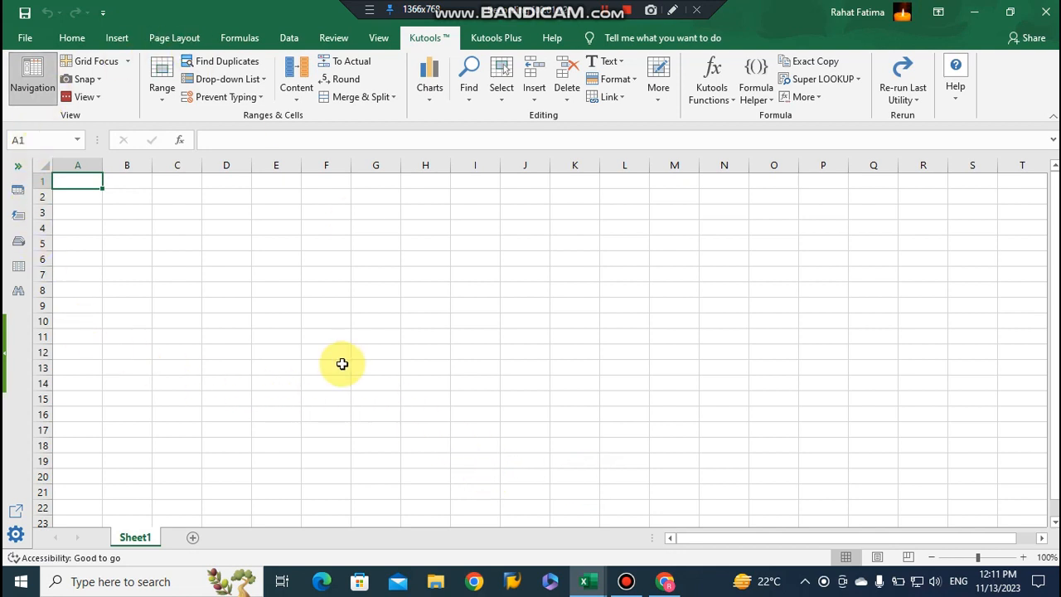
{"action": "left_click", "coordinate": [23, 40]}
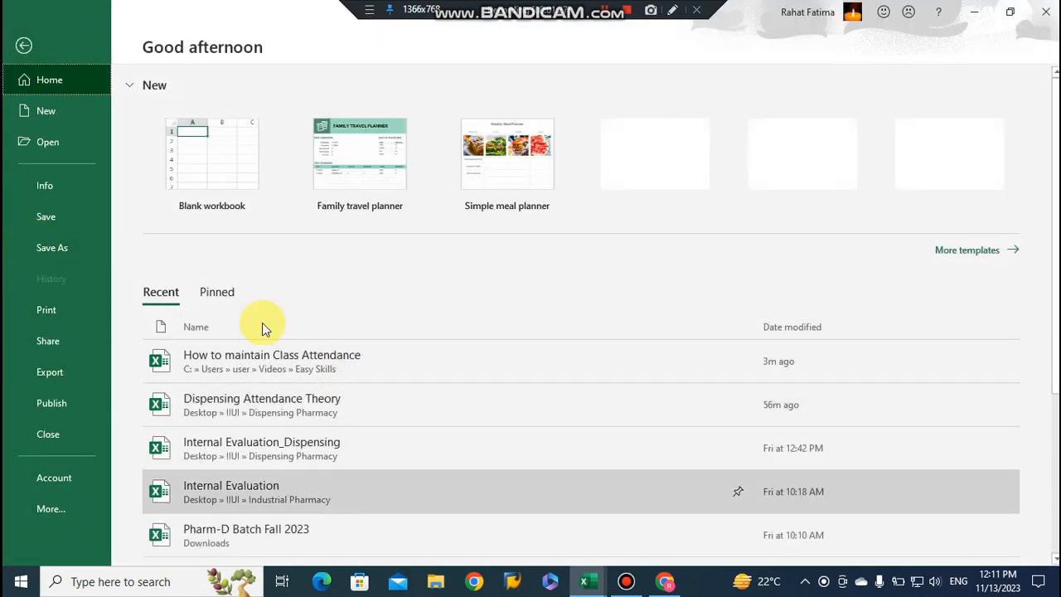
{"action": "left_click", "coordinate": [27, 46]}
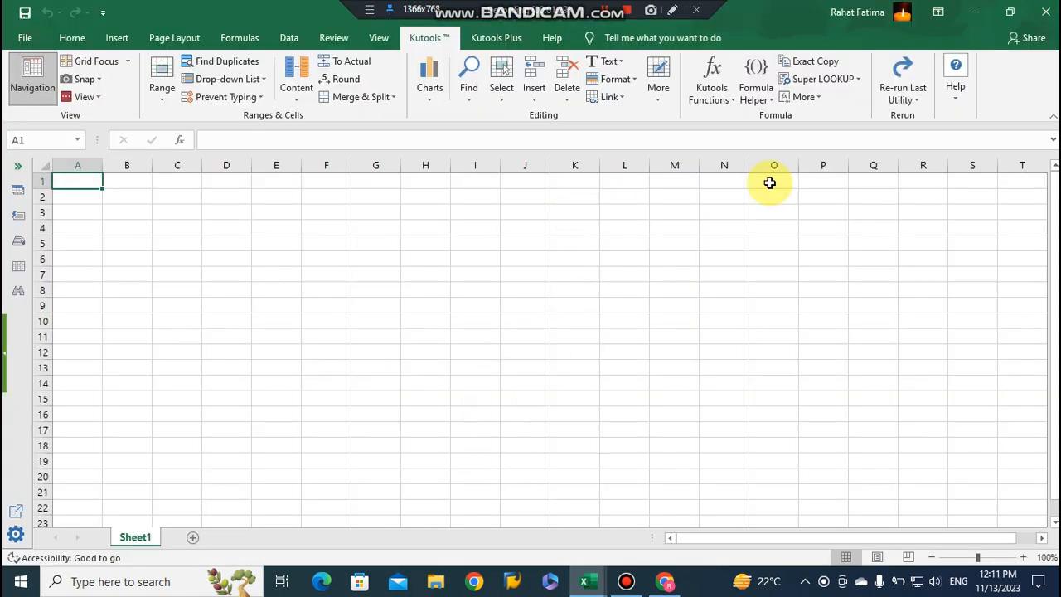
{"action": "left_click", "coordinate": [1041, 18]}
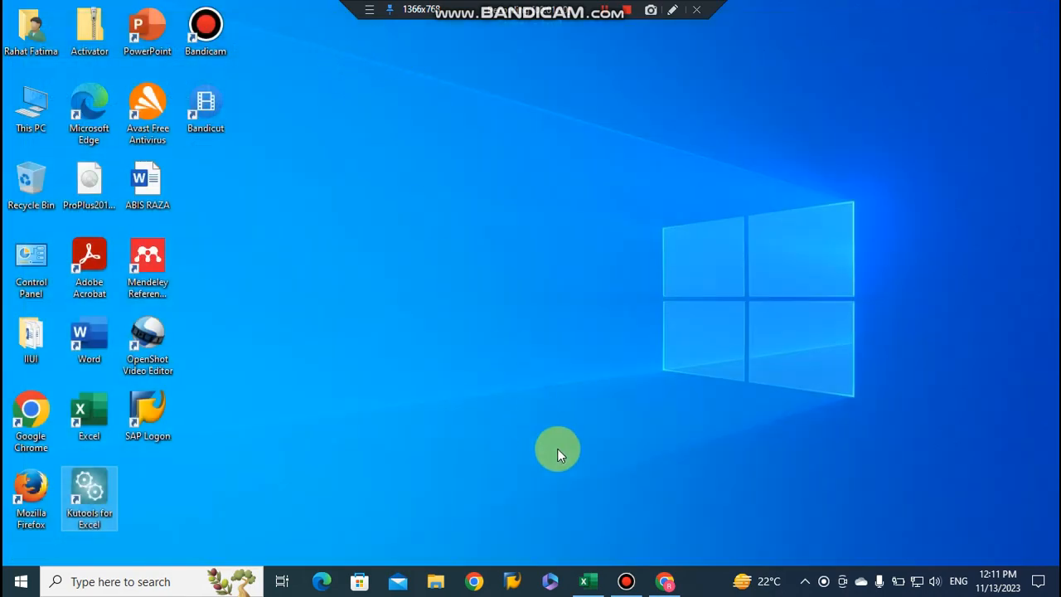
{"action": "left_click", "coordinate": [588, 581]}
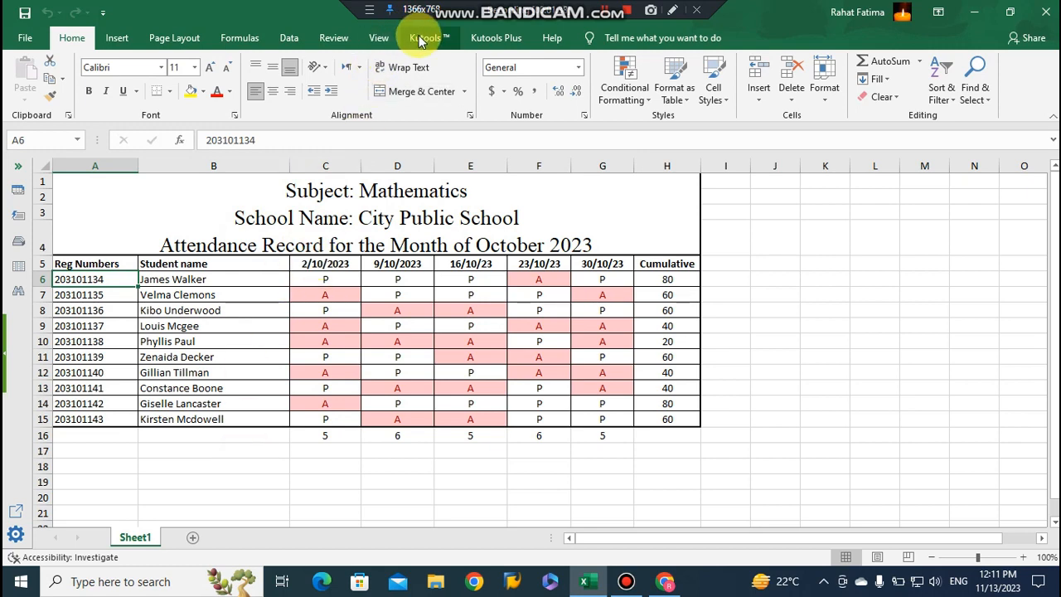
Step: Clear the conditional formatting rules from the entire attendance sheet
{"action": "left_click_drag", "start_coordinate": [78, 279], "coordinate": [671, 421]}
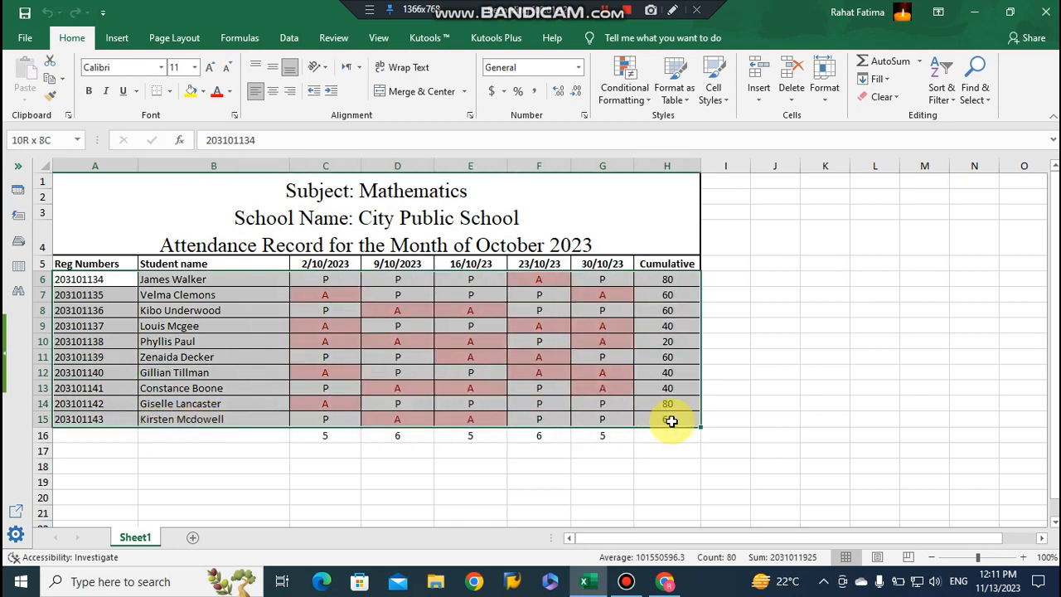
{"action": "left_click", "coordinate": [622, 96]}
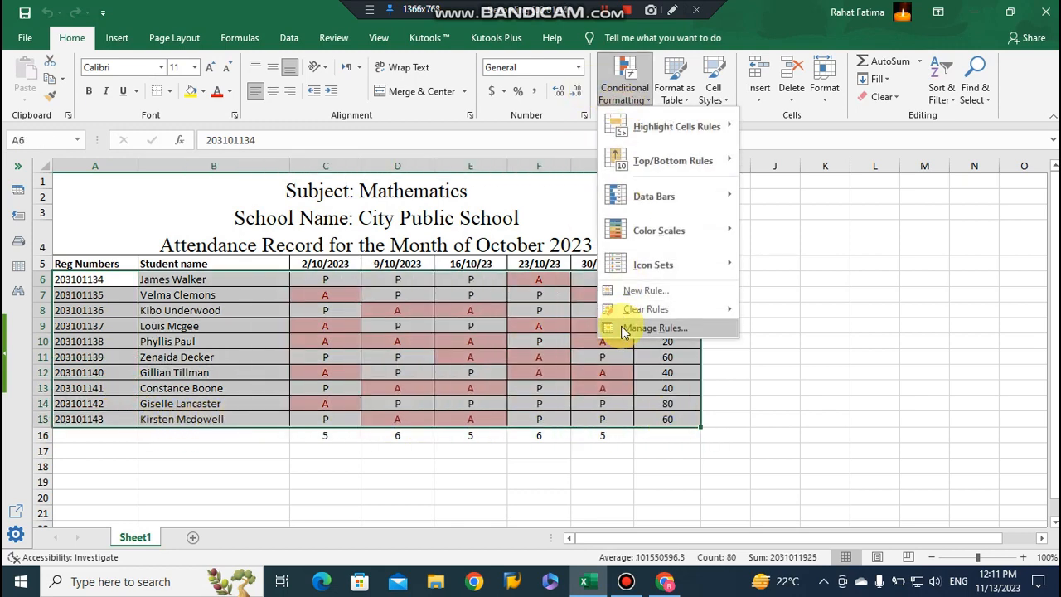
{"action": "mouse_move", "coordinate": [646, 309]}
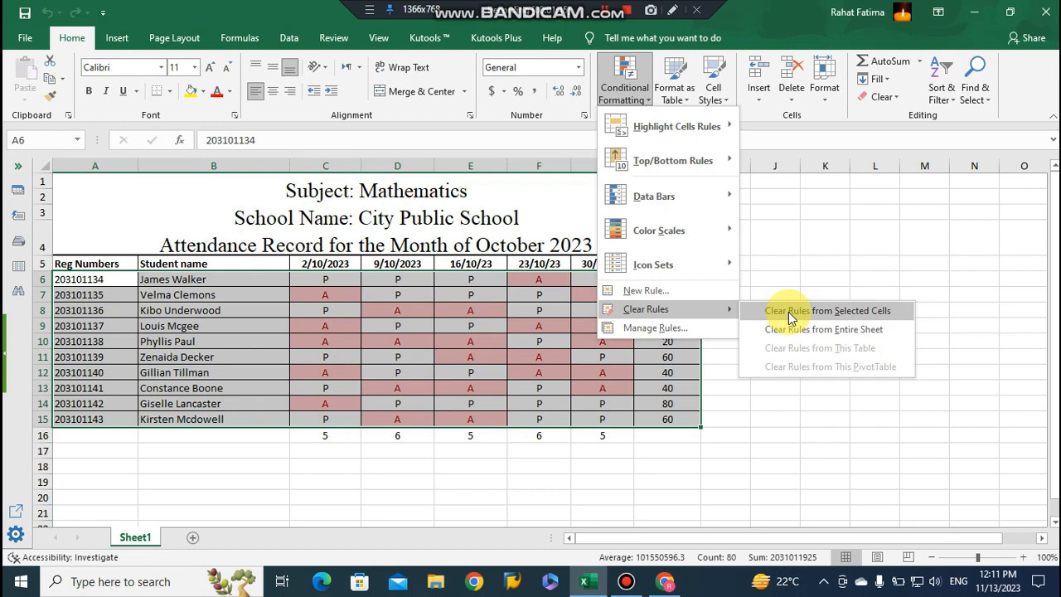
{"action": "left_click", "coordinate": [789, 329]}
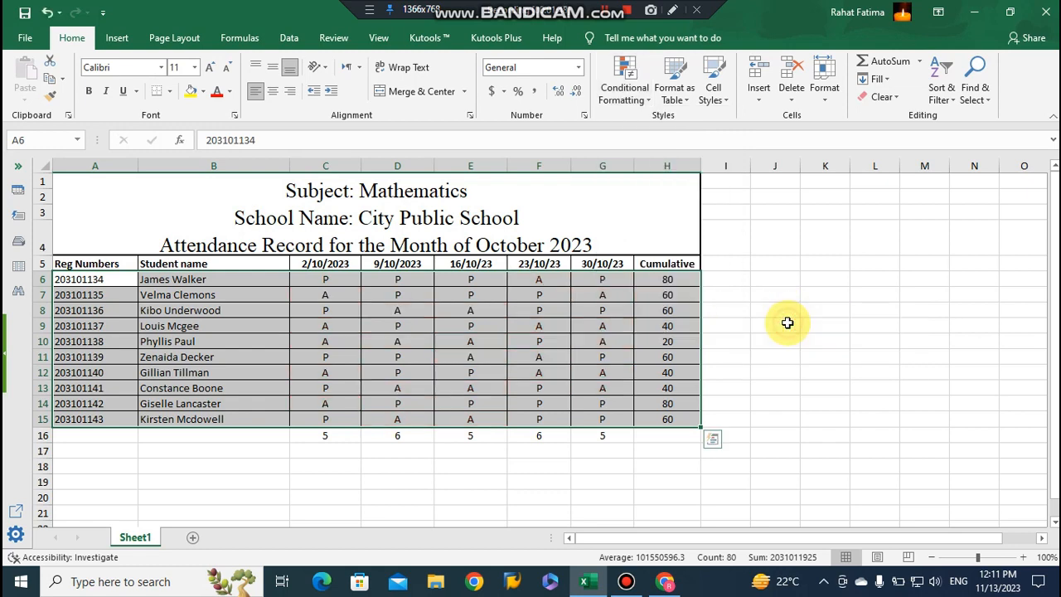
{"action": "left_click", "coordinate": [790, 330]}
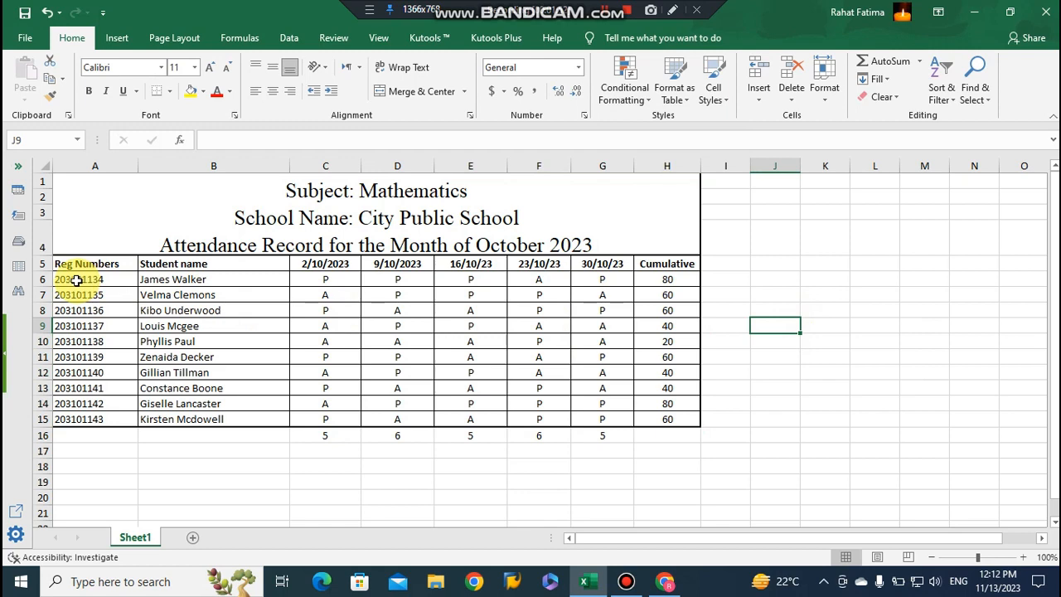
Step: Create a formula-based conditional formatting rule for the student rows A6:H15 with the formula =$H6<60
{"action": "left_click_drag", "start_coordinate": [76, 280], "coordinate": [668, 422]}
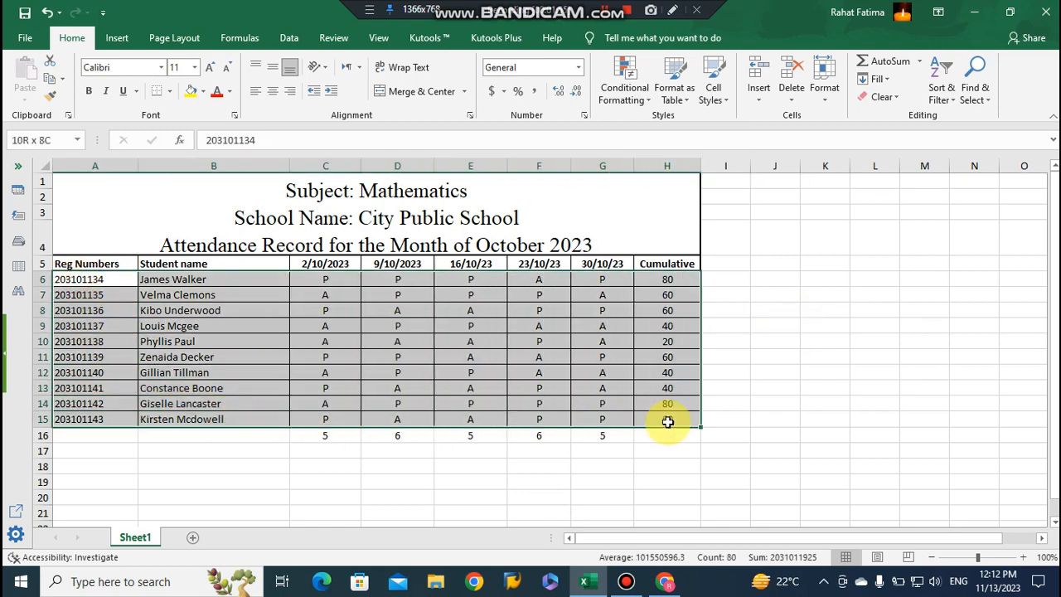
{"action": "left_click", "coordinate": [645, 102]}
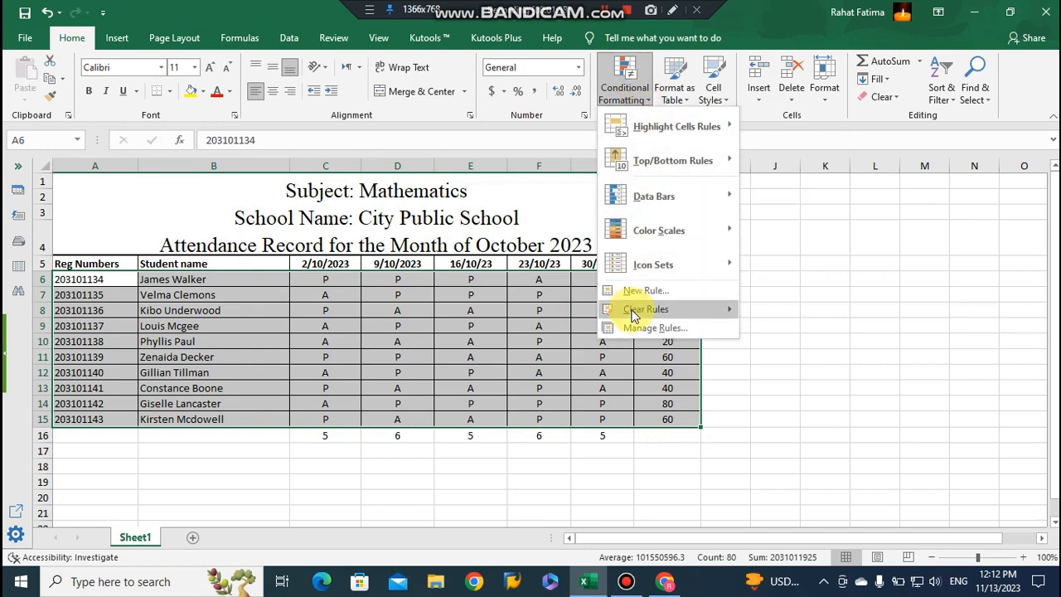
{"action": "left_click", "coordinate": [646, 290]}
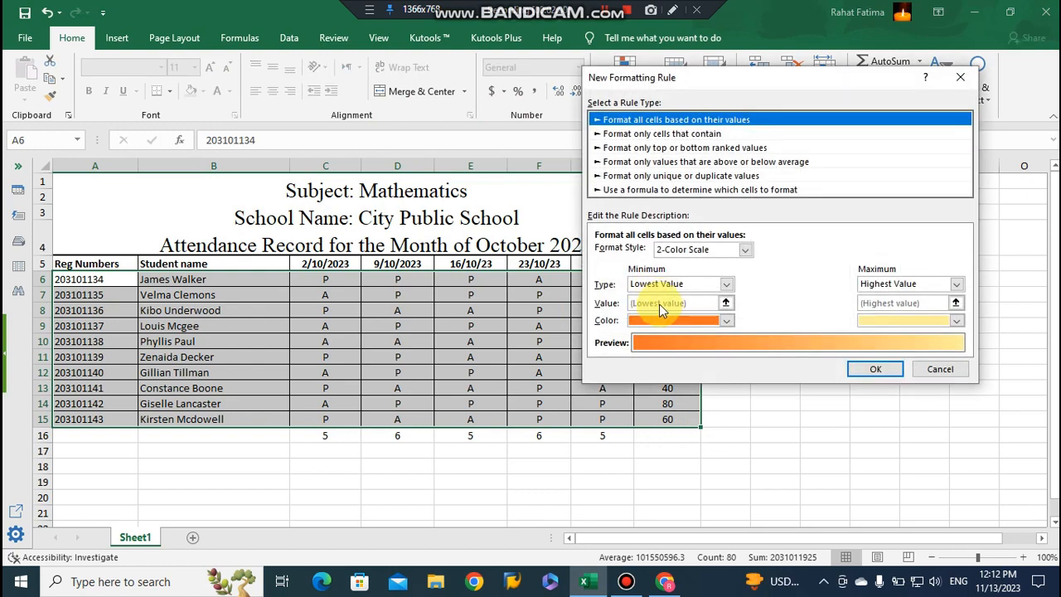
{"action": "left_click", "coordinate": [725, 192]}
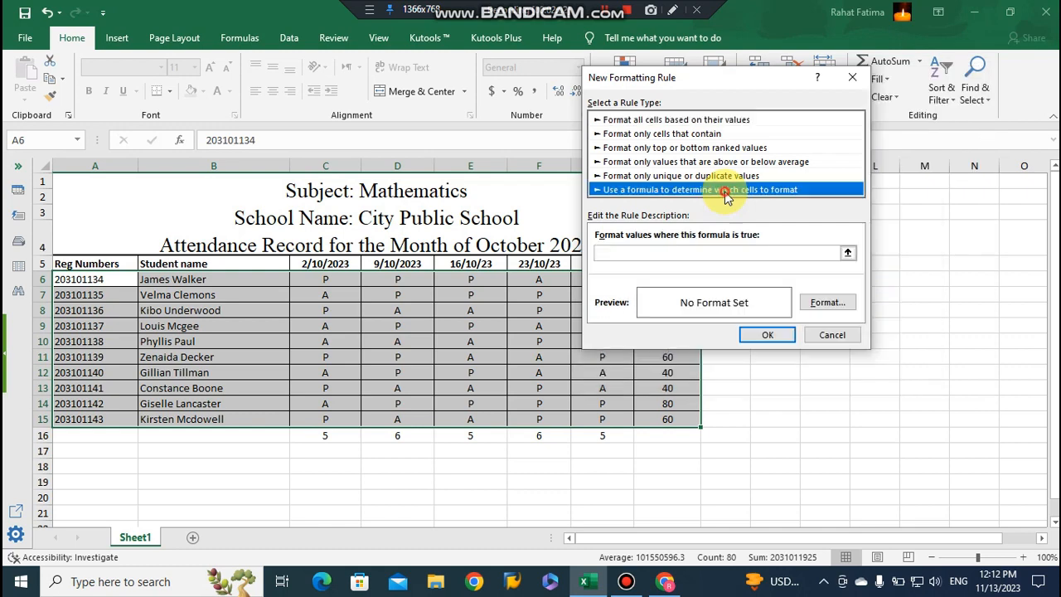
{"action": "left_click", "coordinate": [646, 256]}
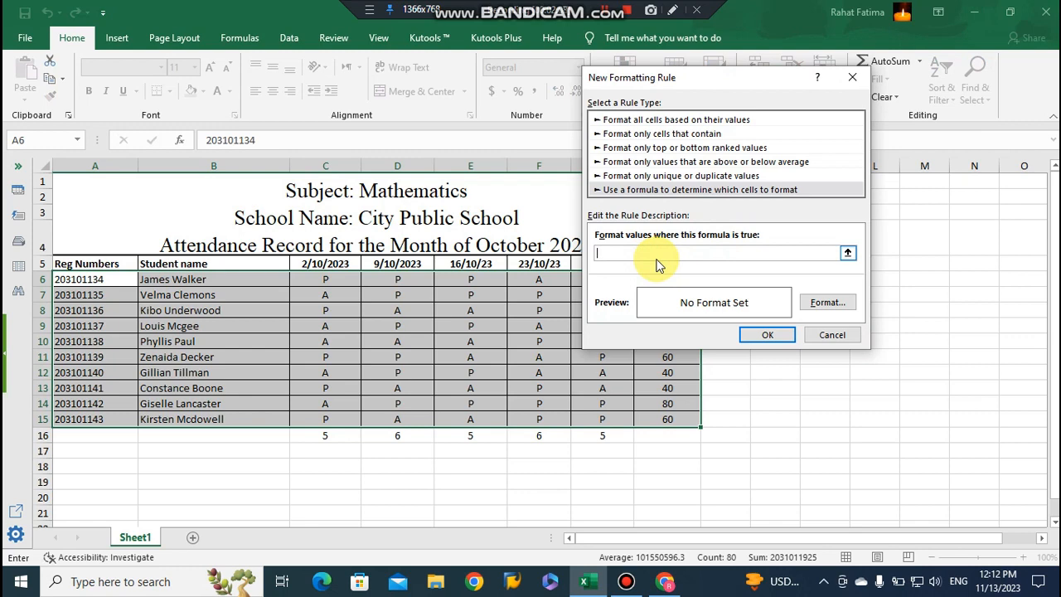
{"action": "type", "text": "=$"}
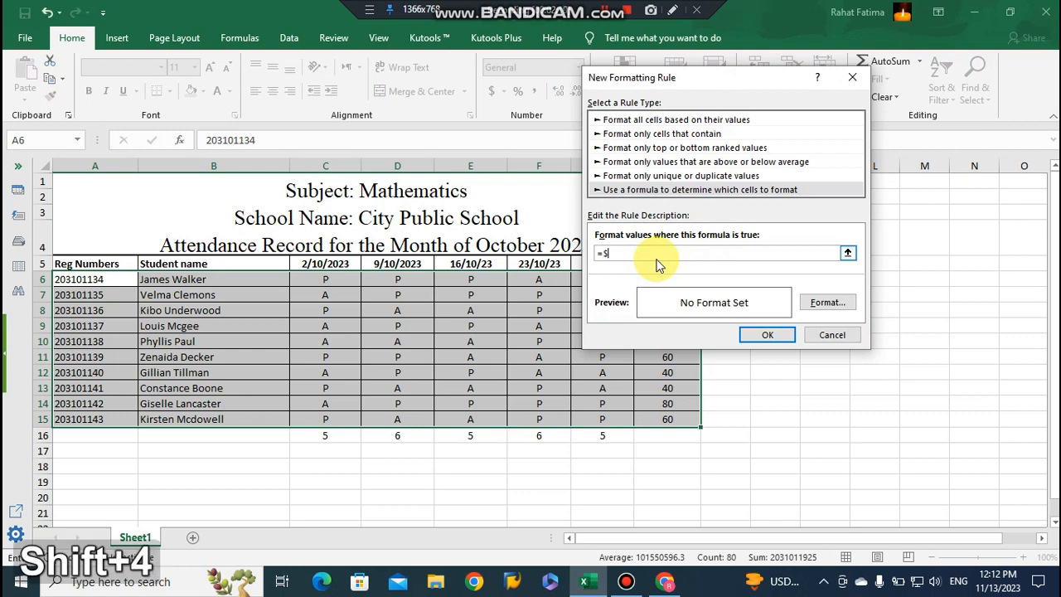
{"action": "left_click_drag", "start_coordinate": [716, 74], "coordinate": [857, 183]}
{"action": "type", "text": "H"}
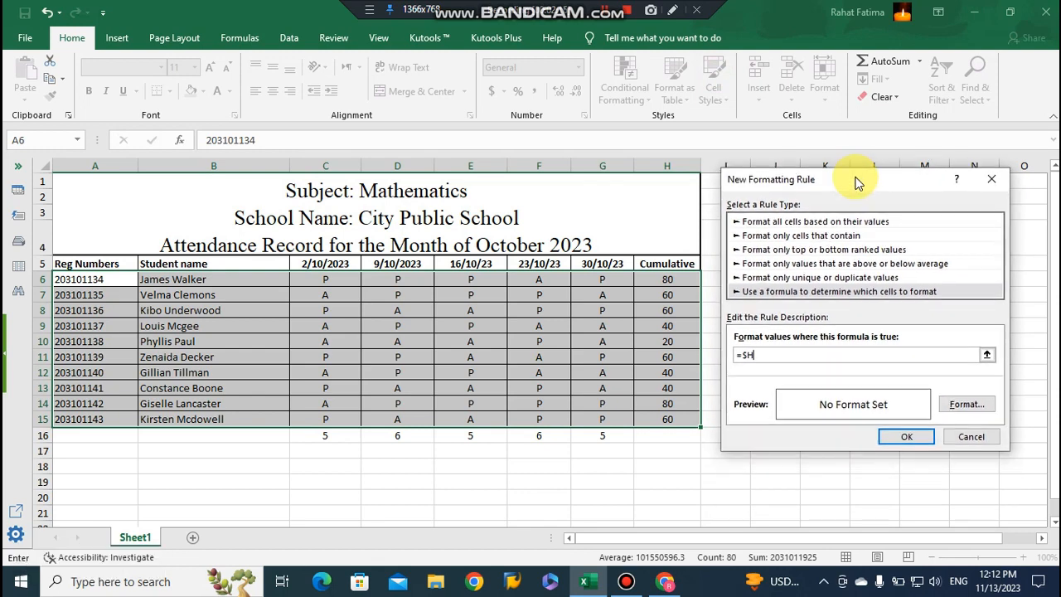
{"action": "type", "text": "6<"}
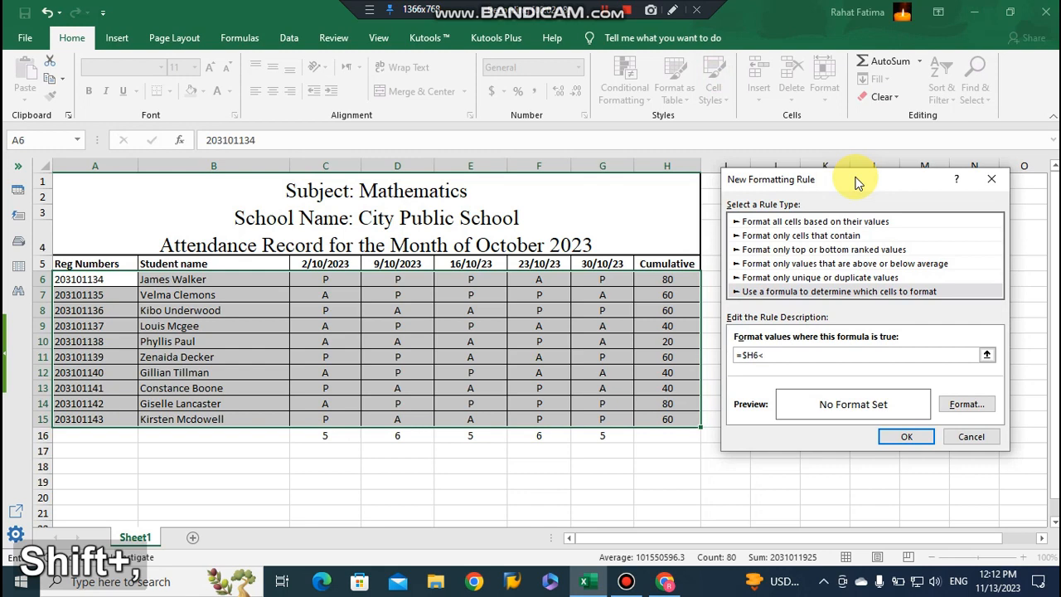
{"action": "type", "text": "60"}
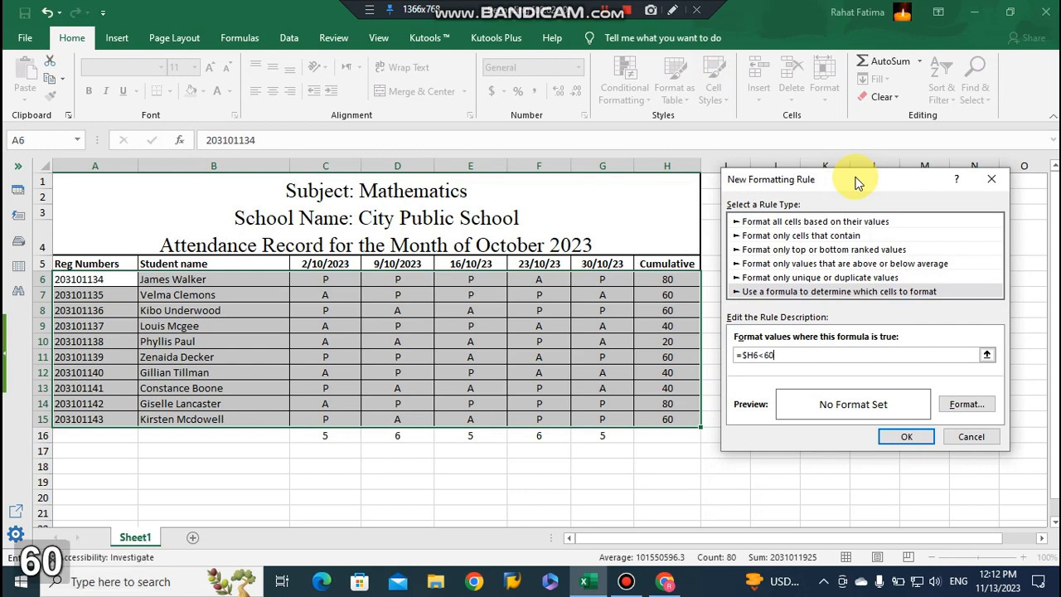
Step: Set an orange background fill as the rule's format and apply the rule to the student rows
{"action": "left_click", "coordinate": [966, 404]}
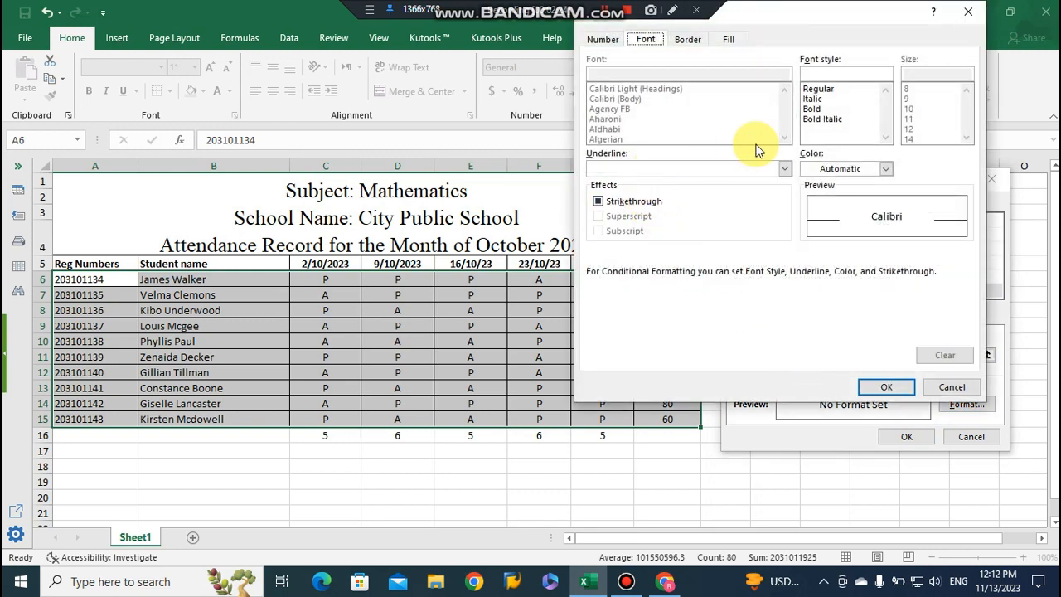
{"action": "left_click", "coordinate": [612, 40]}
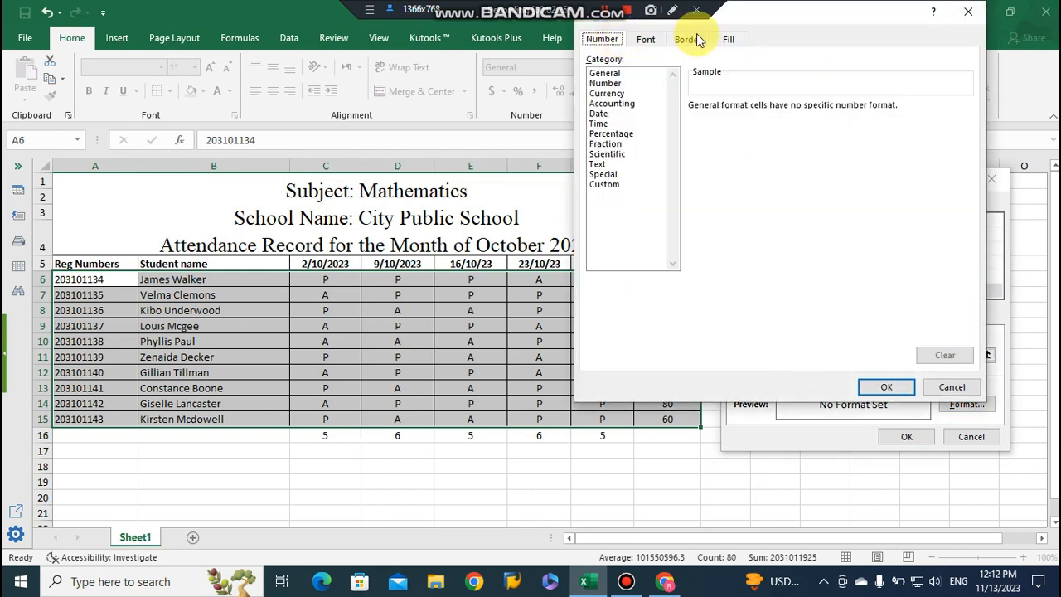
{"action": "left_click", "coordinate": [718, 43]}
{"action": "left_click", "coordinate": [629, 193]}
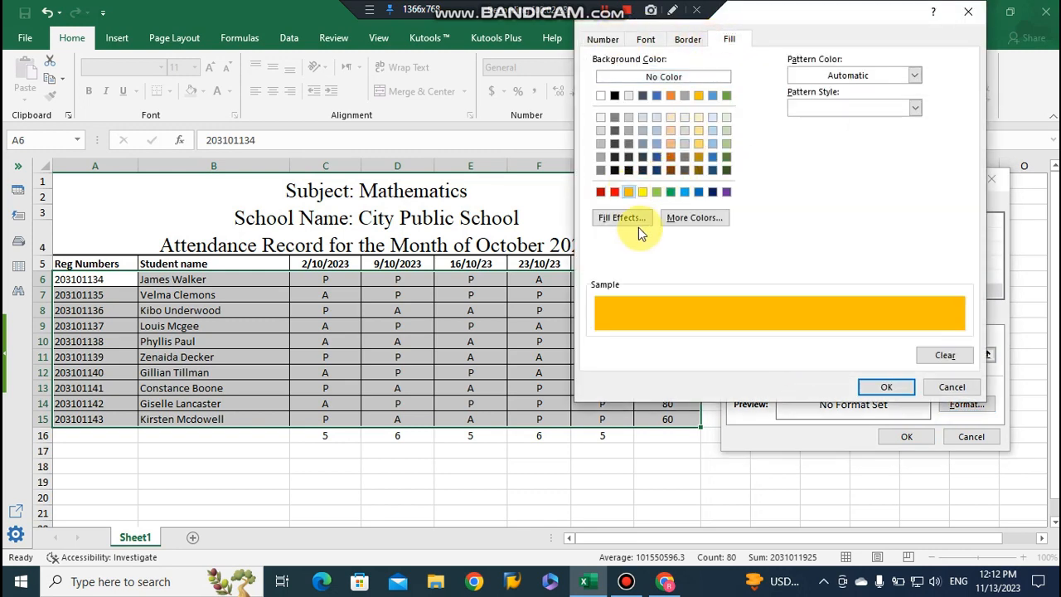
{"action": "left_click", "coordinate": [888, 387]}
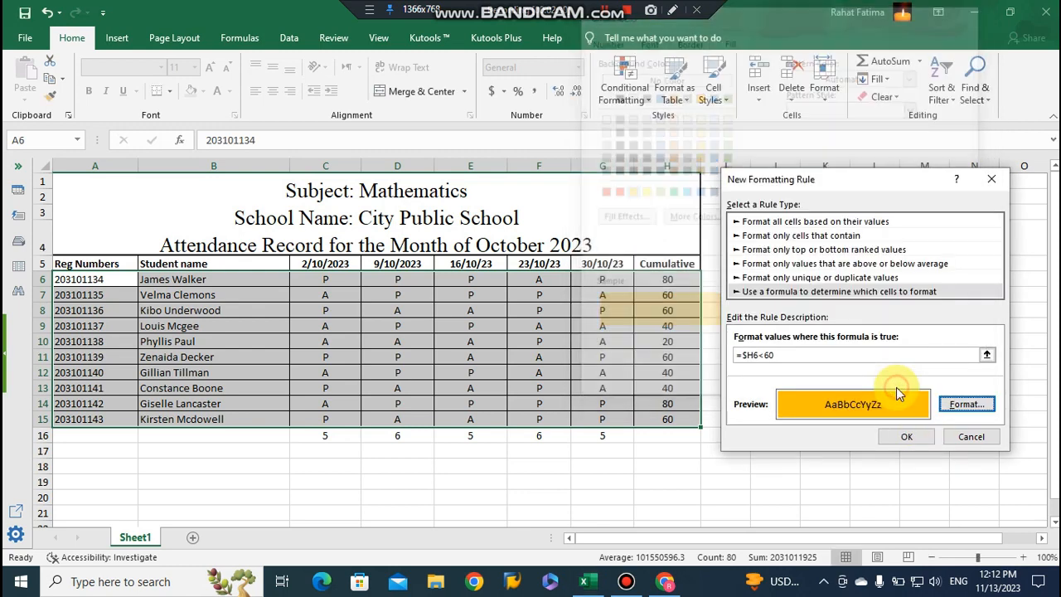
{"action": "left_click", "coordinate": [909, 436]}
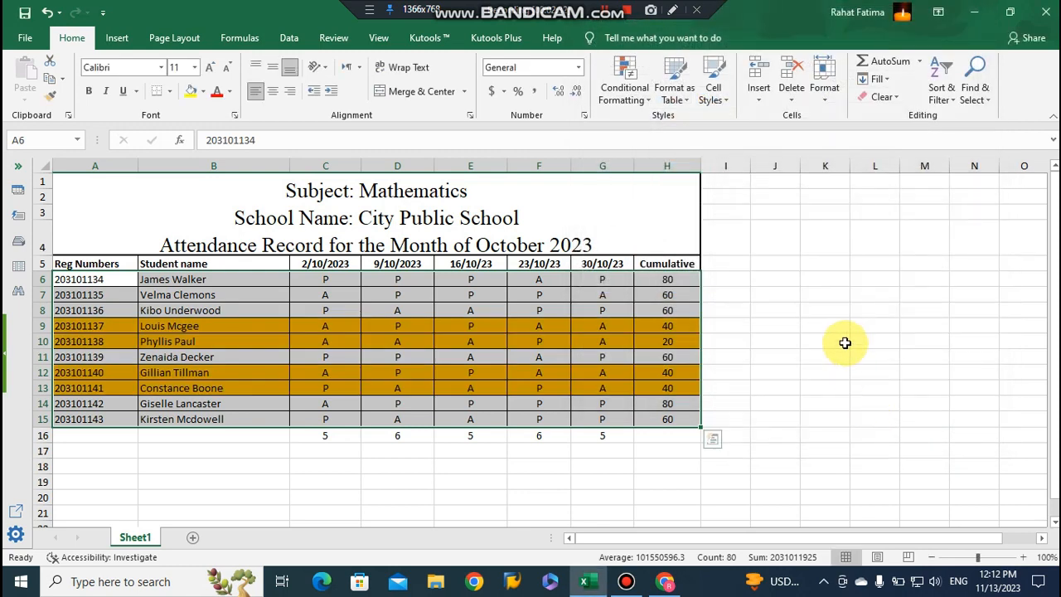
{"action": "left_click", "coordinate": [839, 342]}
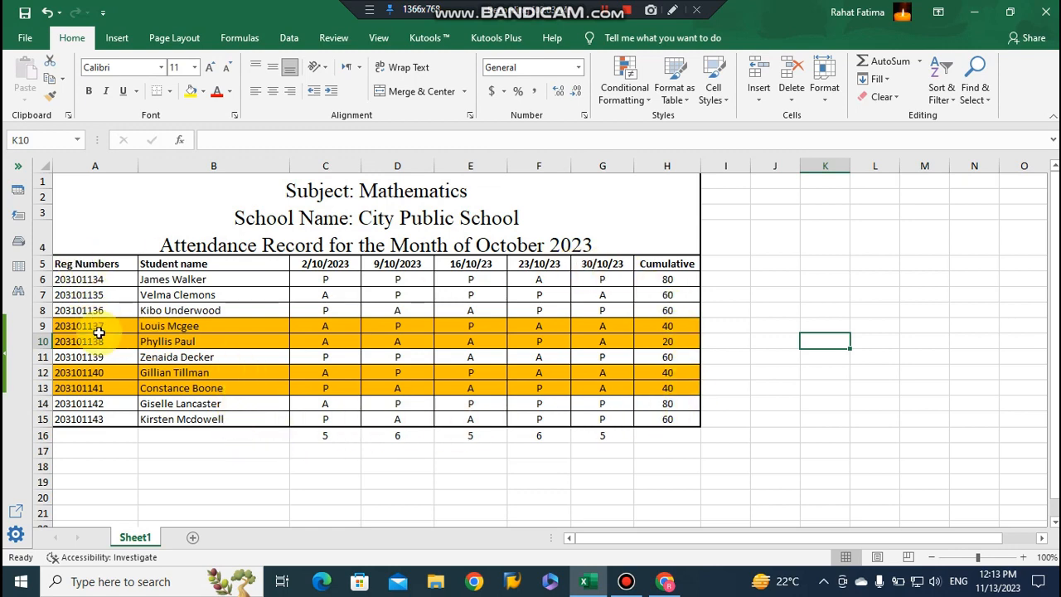
Step: Copy the highlighted student rows A9:H10 and paste them at the start of a new worksheet
{"action": "left_click_drag", "start_coordinate": [97, 324], "coordinate": [668, 350]}
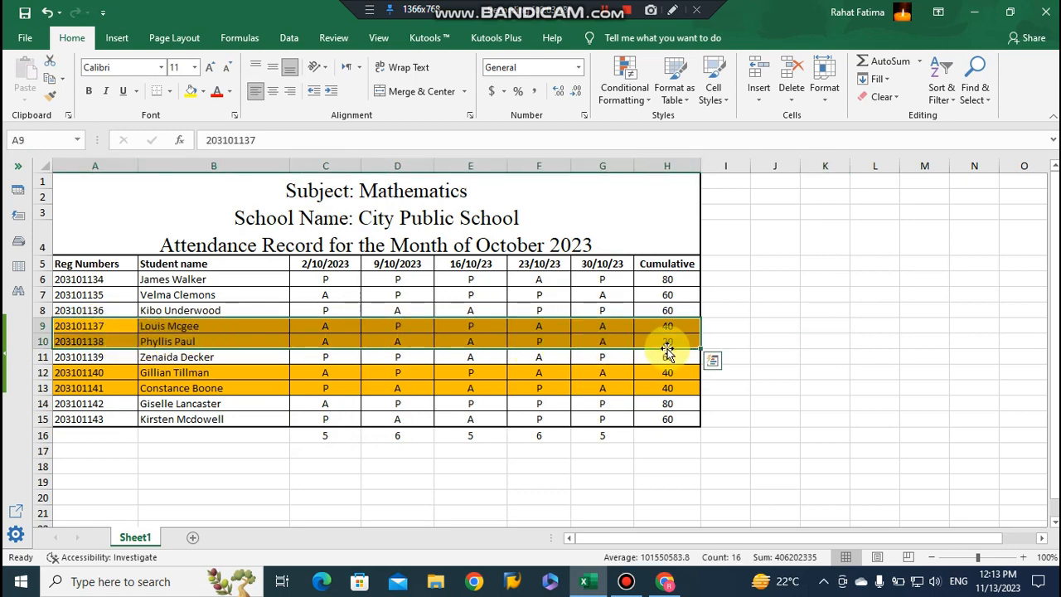
{"action": "key", "text": "ctrl+c"}
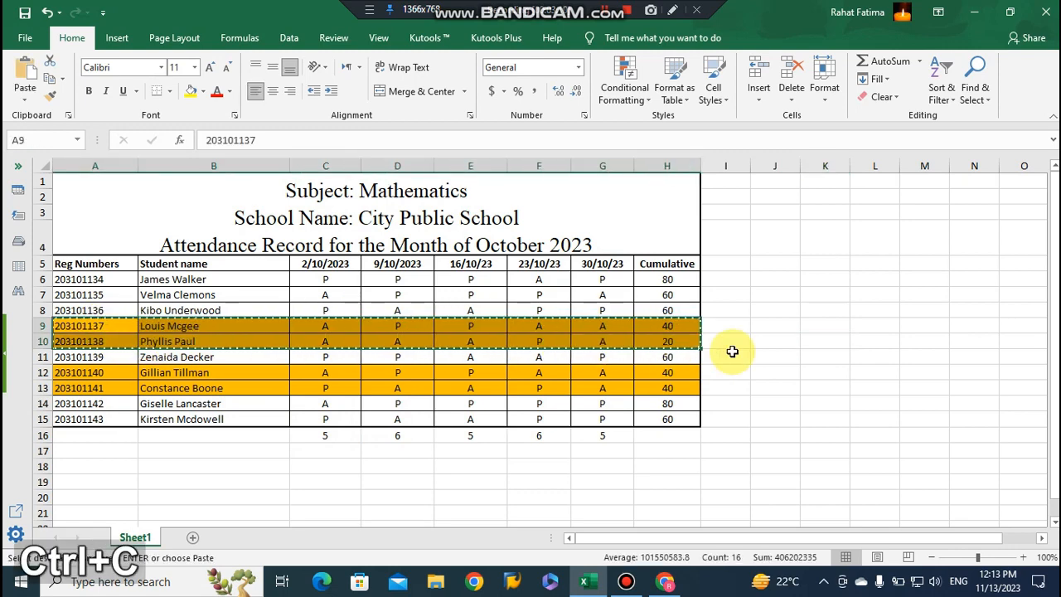
{"action": "scroll", "coordinate": [113, 407], "scroll_direction": "down", "scroll_amount": 3}
{"action": "left_click", "coordinate": [192, 537]}
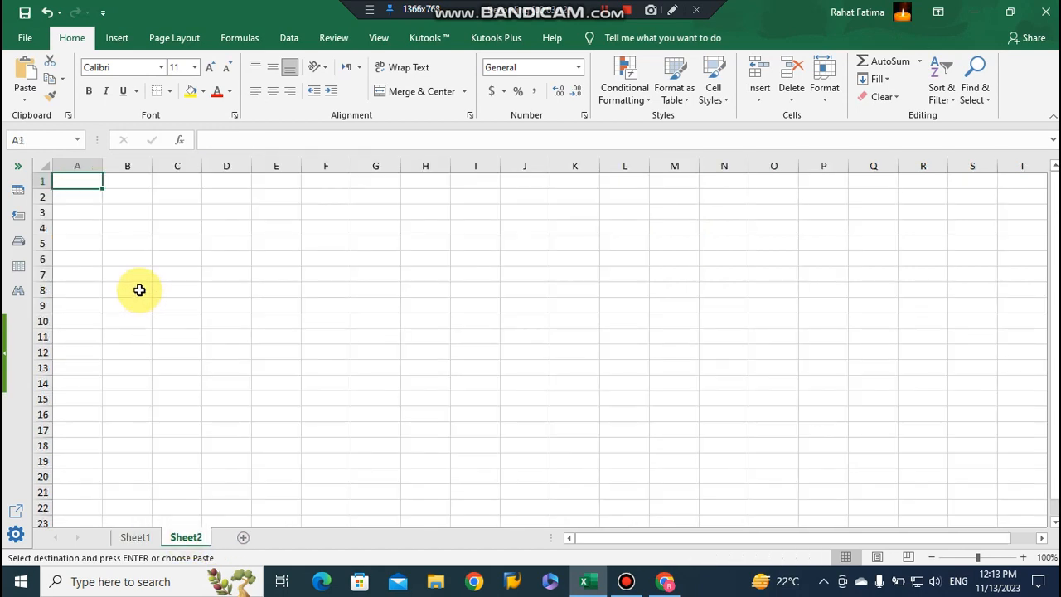
{"action": "key", "text": "ctrl+v"}
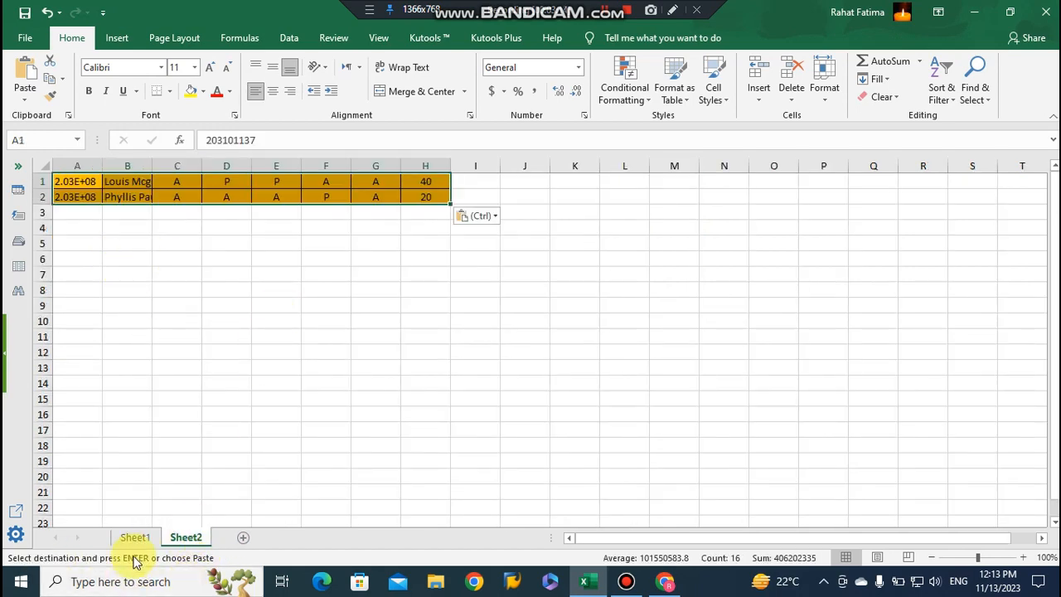
Step: Copy the highlighted student rows A12:H13 from Sheet1 and paste them at A3 on Sheet2, below the rows already pasted
{"action": "left_click", "coordinate": [137, 537]}
{"action": "left_click_drag", "start_coordinate": [117, 246], "coordinate": [658, 258]}
{"action": "key", "text": "ctrl+c"}
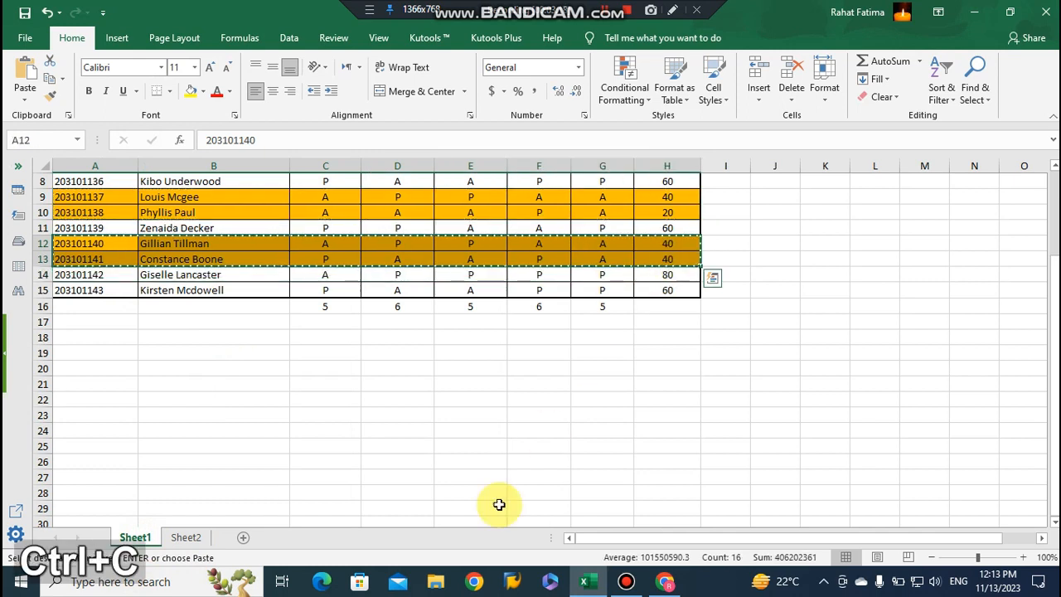
{"action": "left_click", "coordinate": [206, 541]}
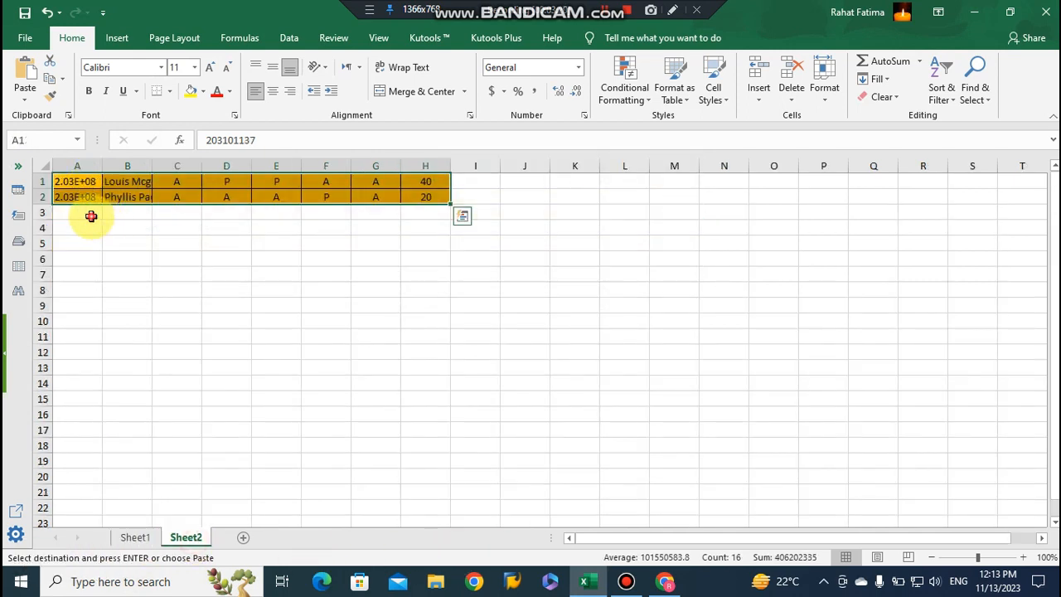
{"action": "left_click_drag", "start_coordinate": [91, 216], "coordinate": [121, 223]}
{"action": "key", "text": "ctrl+v"}
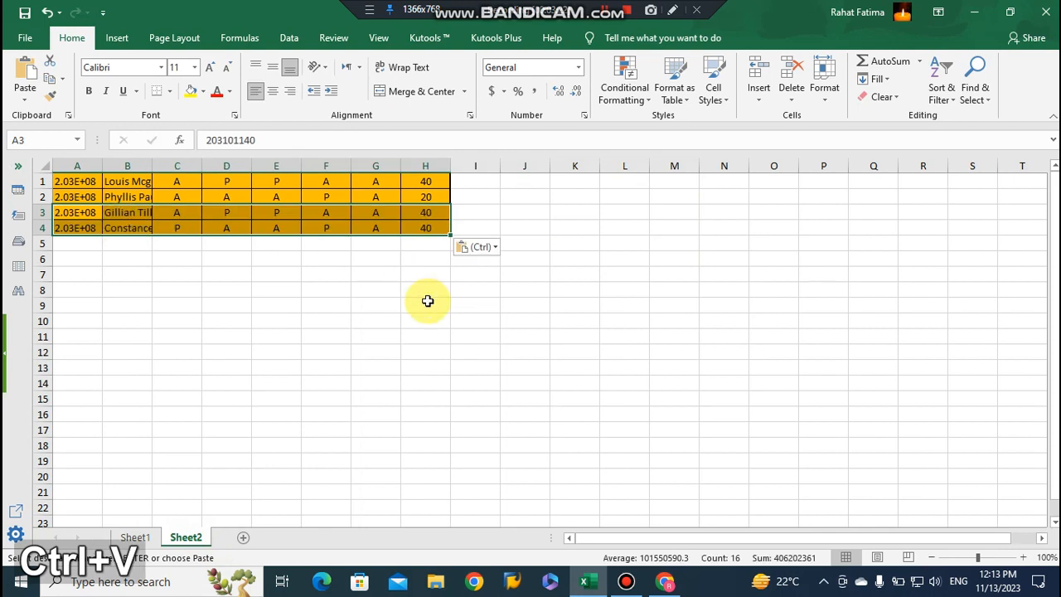
Step: Adjust the widths of columns A and B on Sheet2 to fit the registration numbers and student names
{"action": "left_click", "coordinate": [428, 302]}
{"action": "left_click_drag", "start_coordinate": [153, 166], "coordinate": [308, 197]}
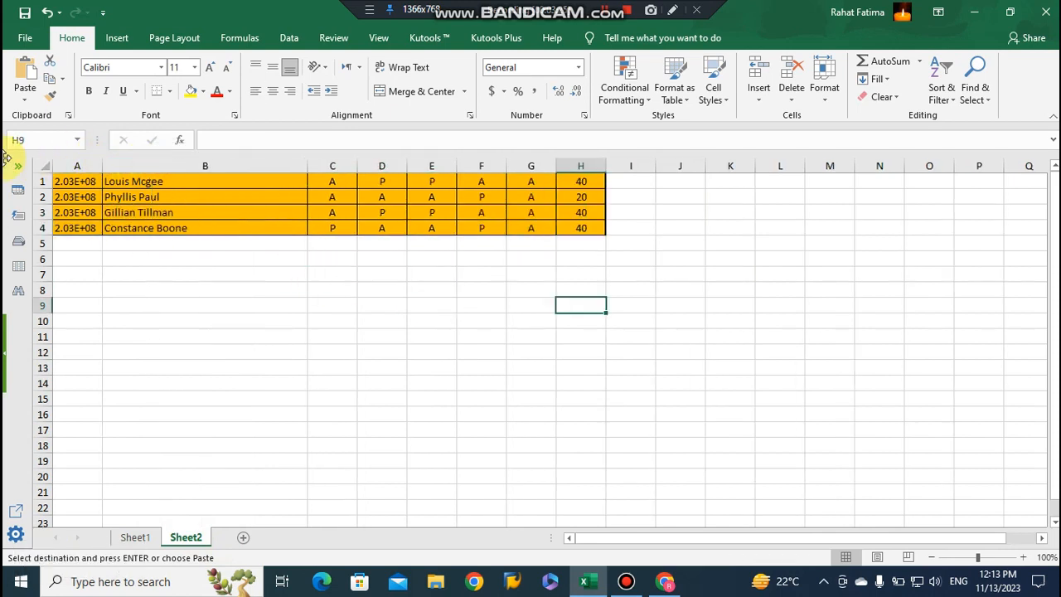
{"action": "left_click_drag", "start_coordinate": [102, 166], "coordinate": [151, 170]}
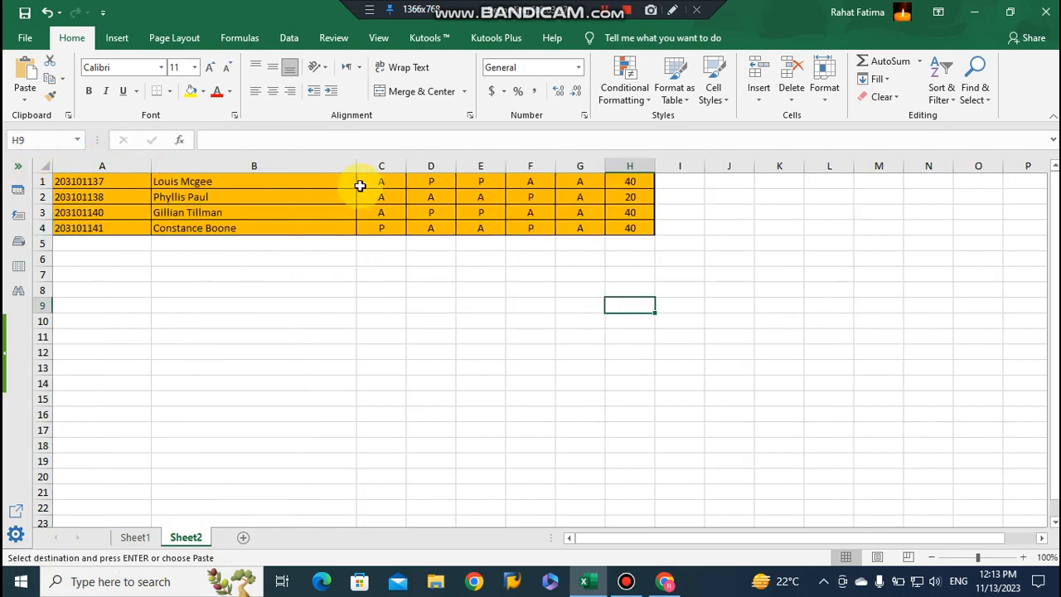
{"action": "left_click_drag", "start_coordinate": [357, 165], "coordinate": [263, 170]}
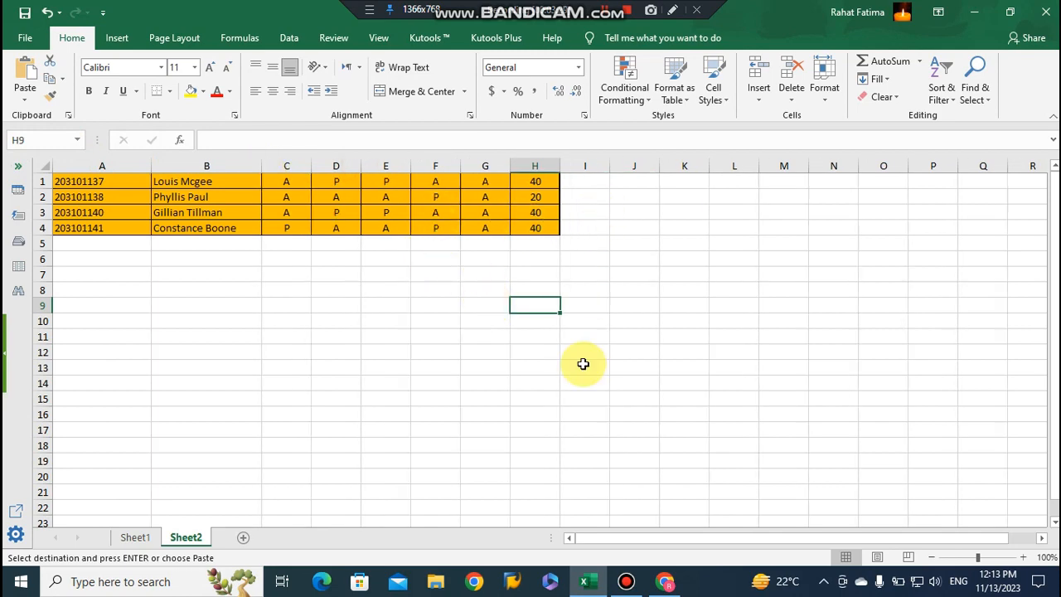
Step: Create a copy of Sheet1 at the end of the same workbook
{"action": "left_click", "coordinate": [136, 536]}
{"action": "left_click", "coordinate": [658, 388]}
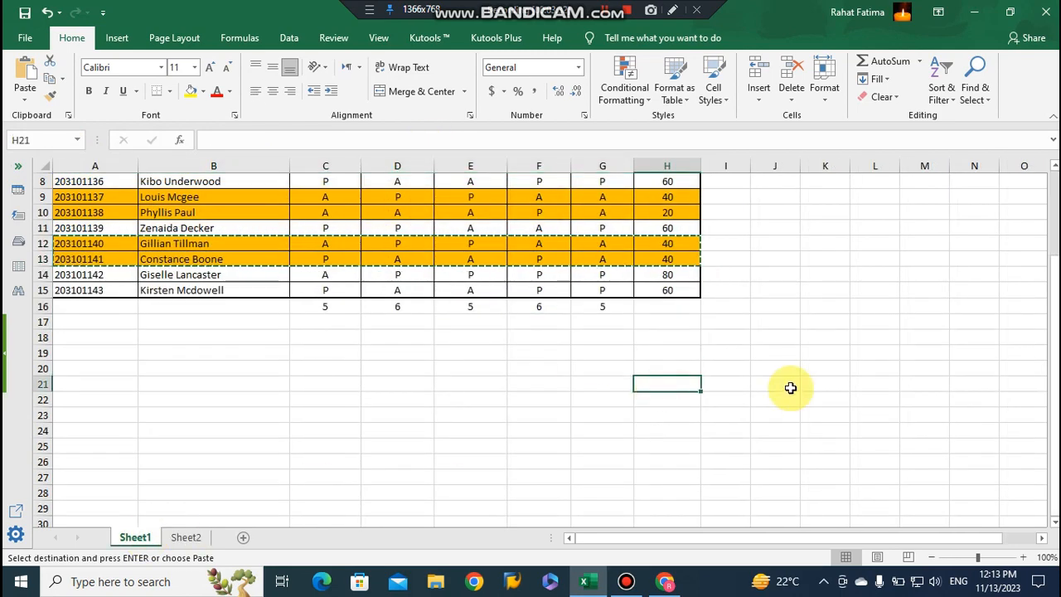
{"action": "scroll", "coordinate": [789, 386], "scroll_direction": "up", "scroll_amount": 3}
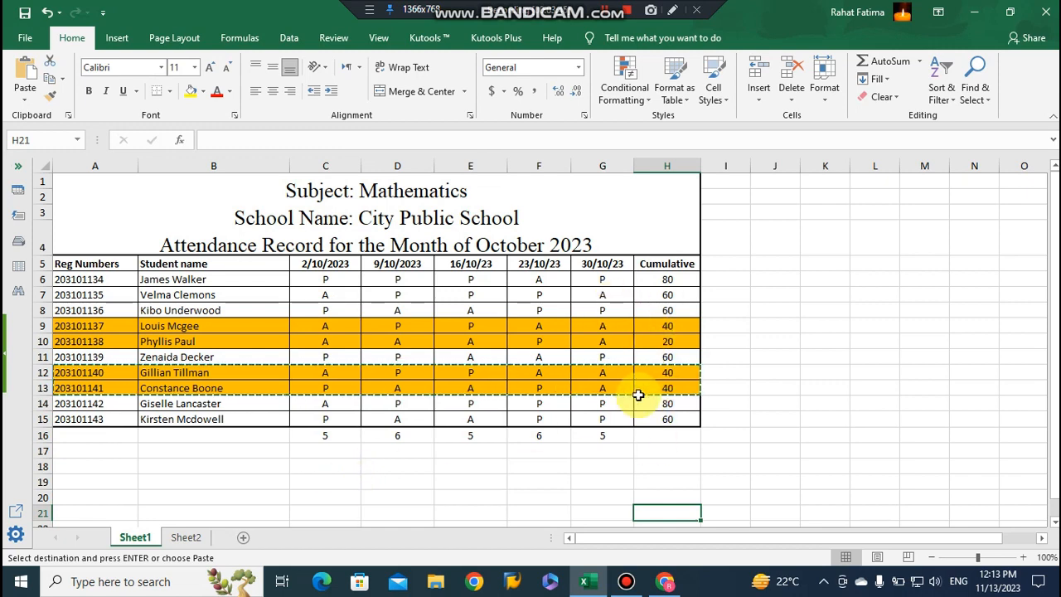
{"action": "right_click", "coordinate": [126, 539]}
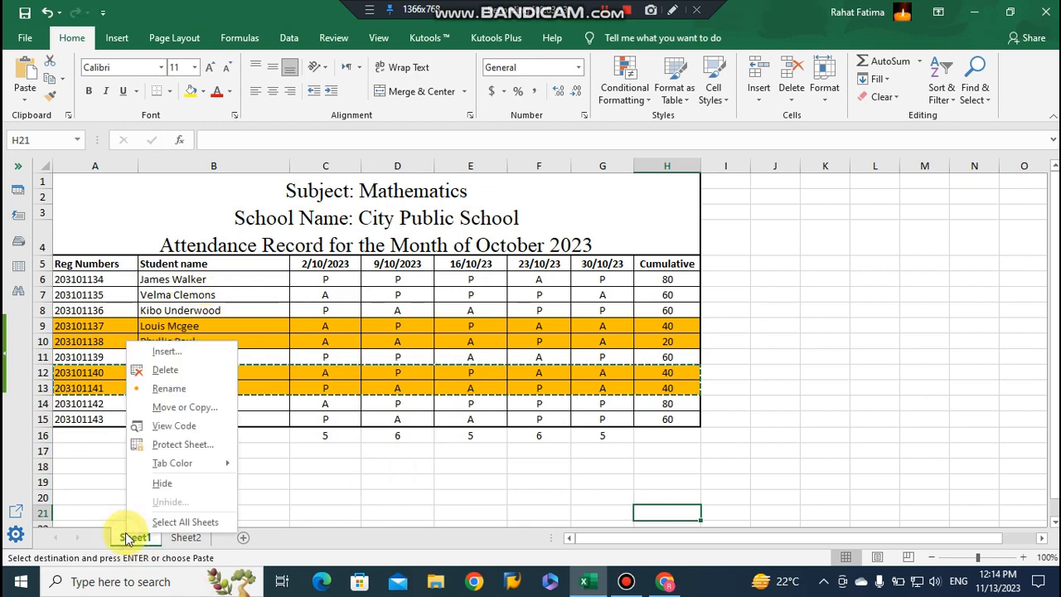
{"action": "left_click", "coordinate": [158, 406]}
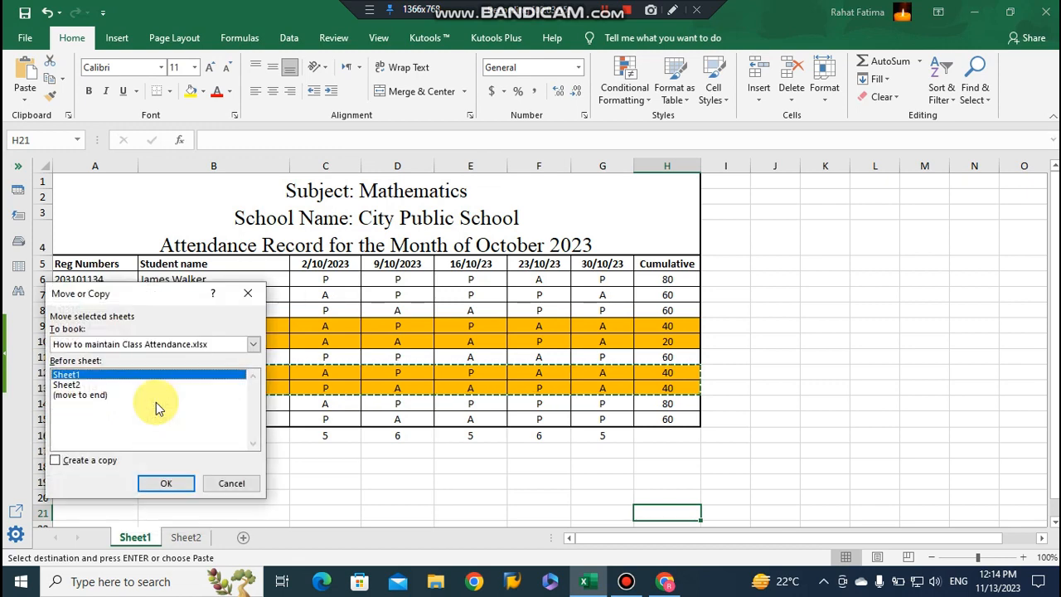
{"action": "left_click", "coordinate": [76, 395]}
{"action": "left_click", "coordinate": [85, 461]}
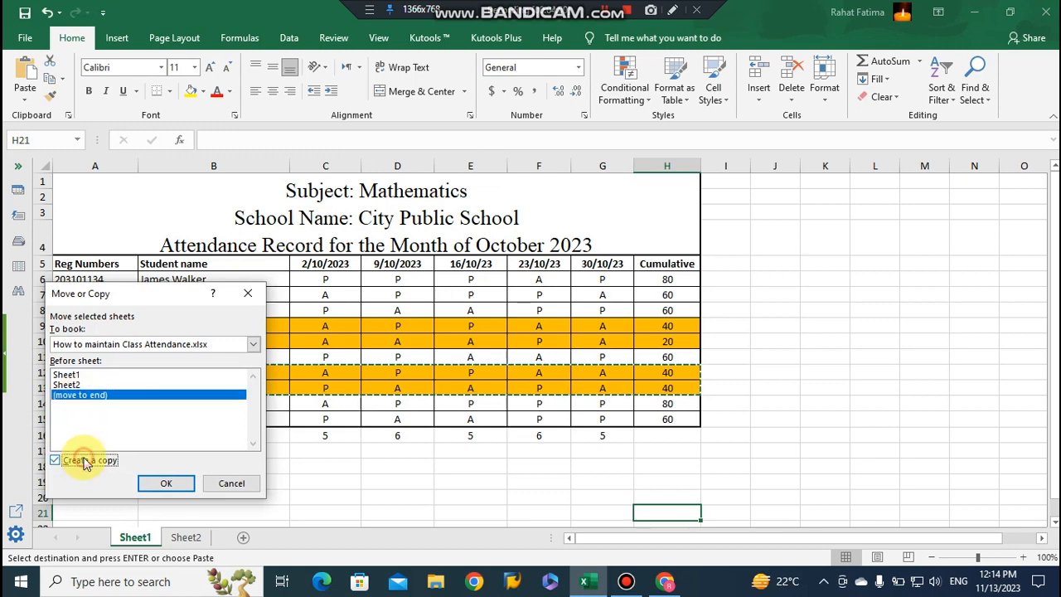
{"action": "left_click", "coordinate": [162, 485]}
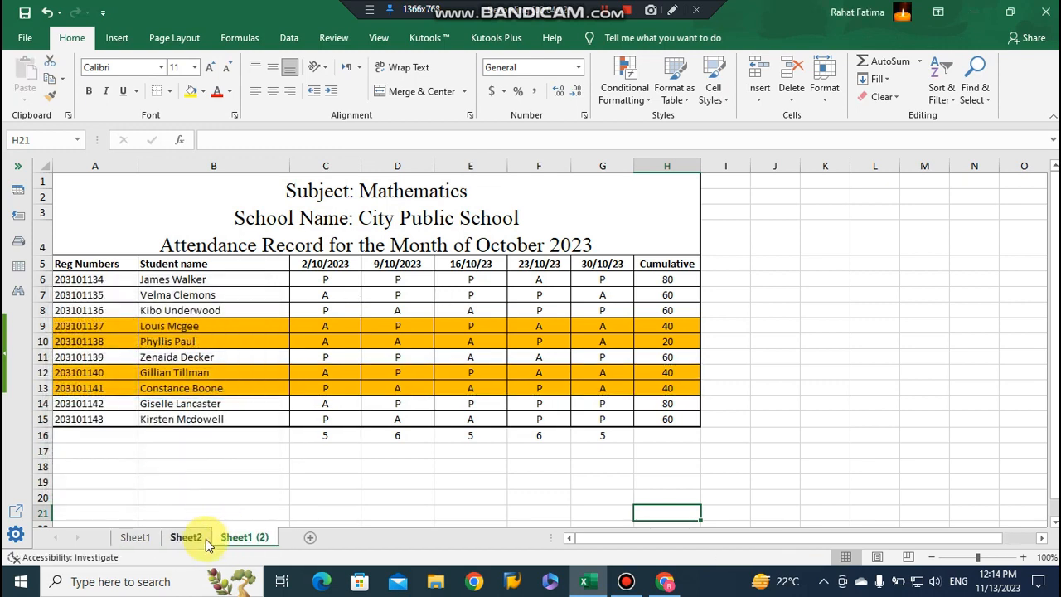
Step: Permanently delete Sheet2 from the workbook and return to Sheet1
{"action": "left_click", "coordinate": [188, 539]}
{"action": "right_click", "coordinate": [186, 539]}
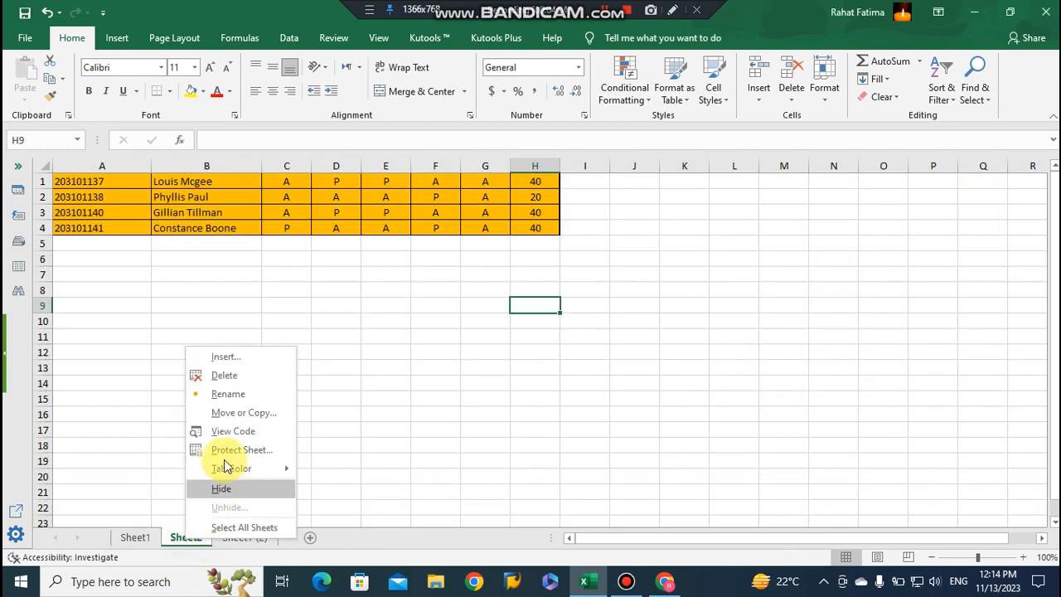
{"action": "left_click", "coordinate": [224, 378]}
{"action": "left_click", "coordinate": [488, 334]}
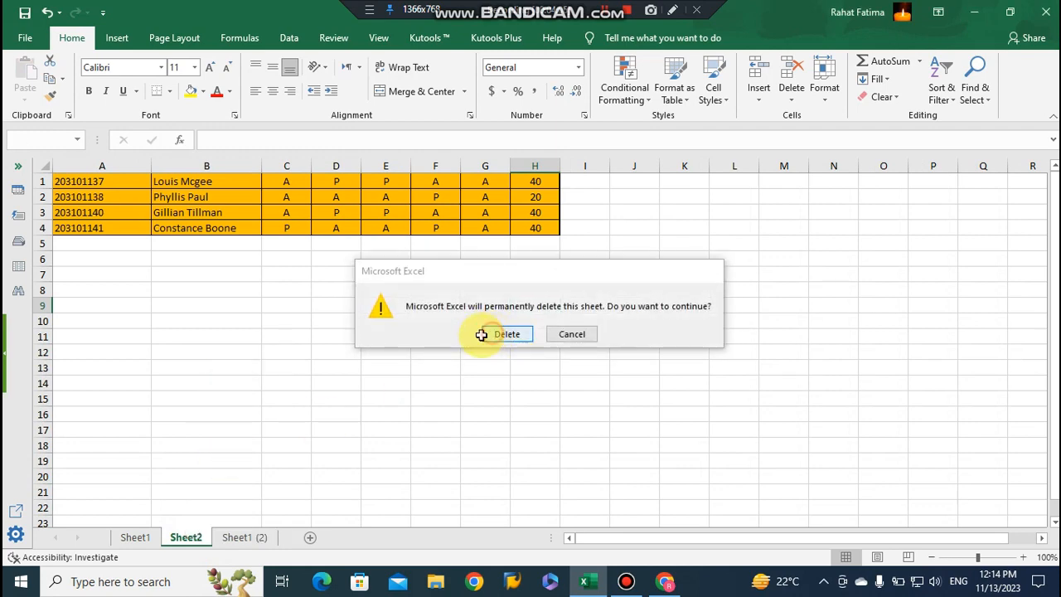
{"action": "left_click", "coordinate": [135, 537]}
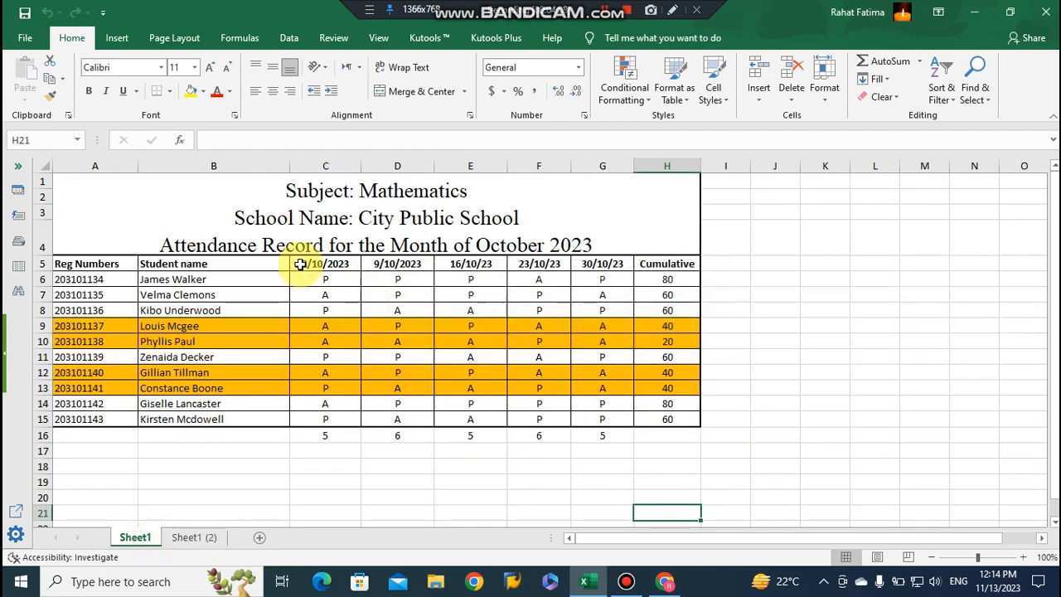
Step: On Sheet1 (2), start Kutools' Select Specific Cells and replace its range with the cumulative values H6:H15
{"action": "left_click", "coordinate": [210, 537]}
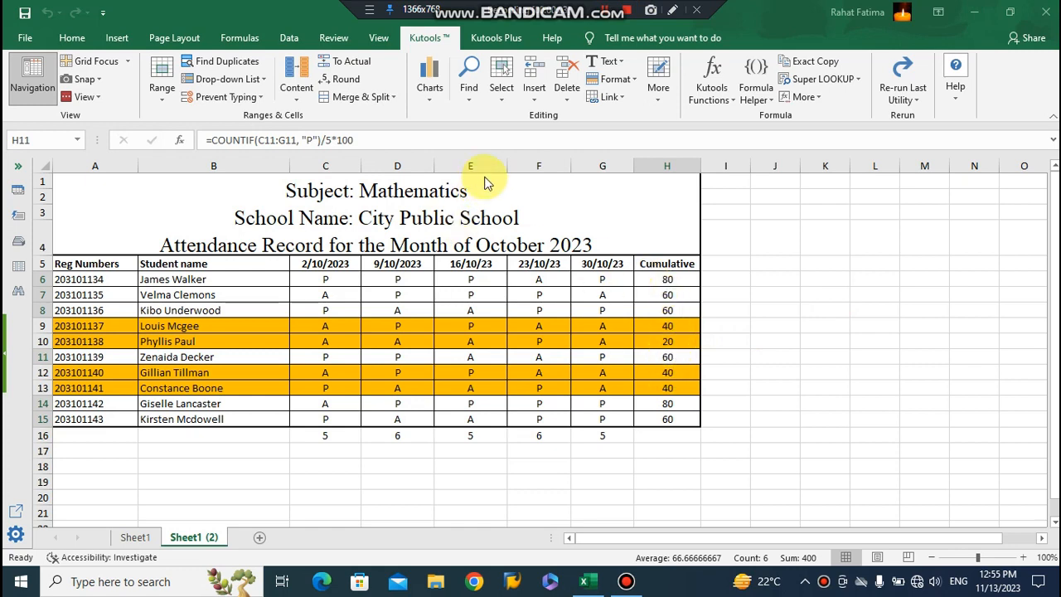
{"action": "left_click", "coordinate": [504, 94]}
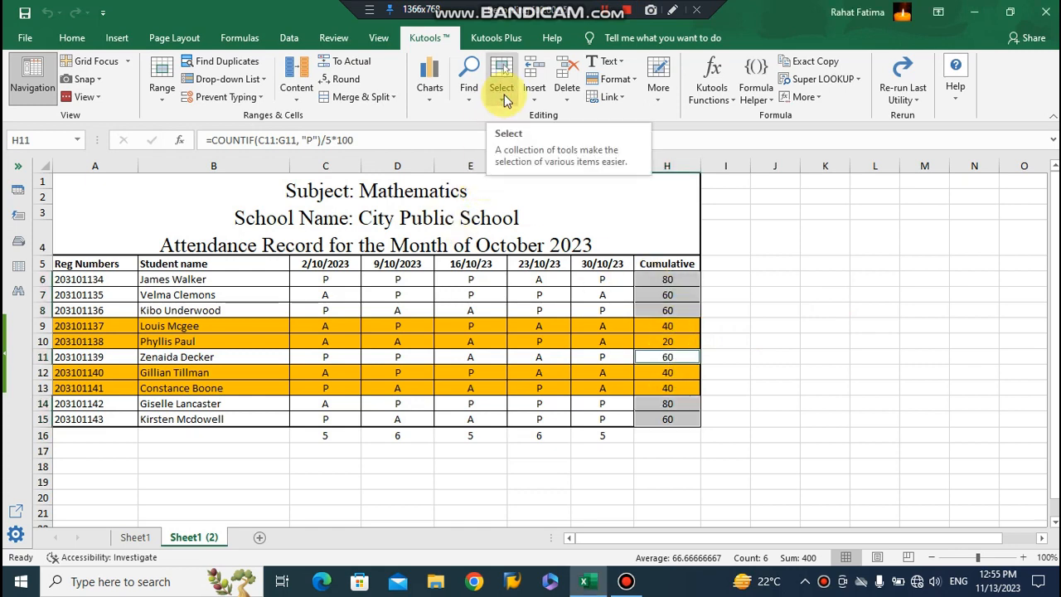
{"action": "left_click", "coordinate": [504, 95]}
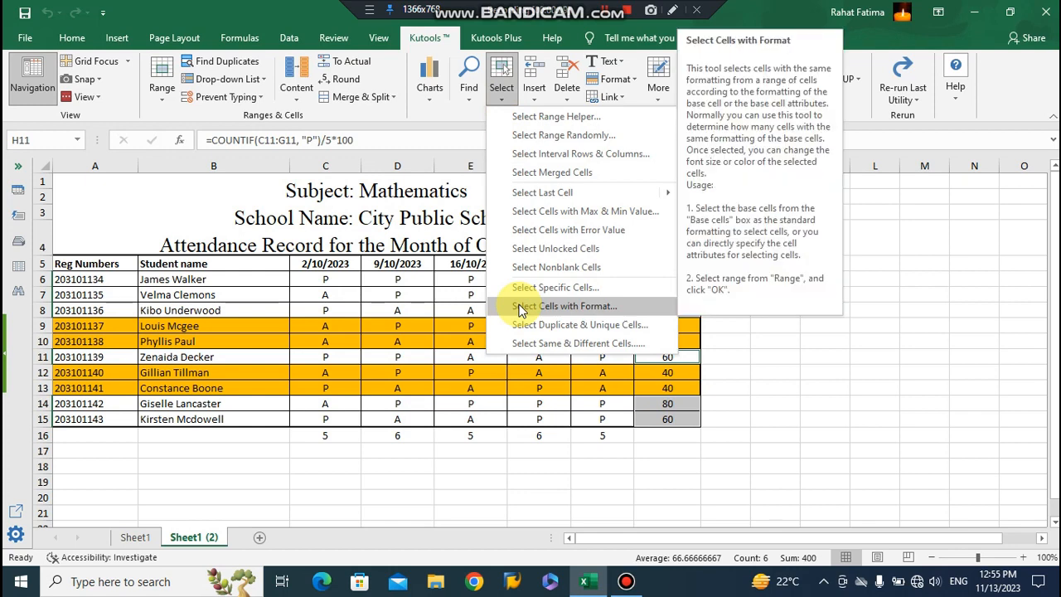
{"action": "left_click", "coordinate": [528, 290]}
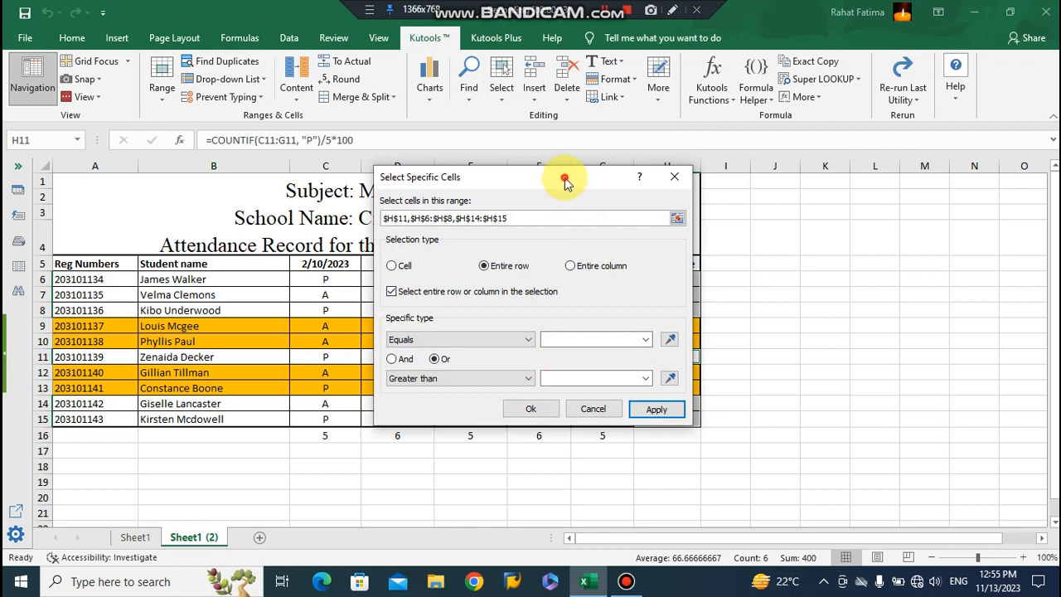
{"action": "left_click_drag", "start_coordinate": [565, 182], "coordinate": [920, 144]}
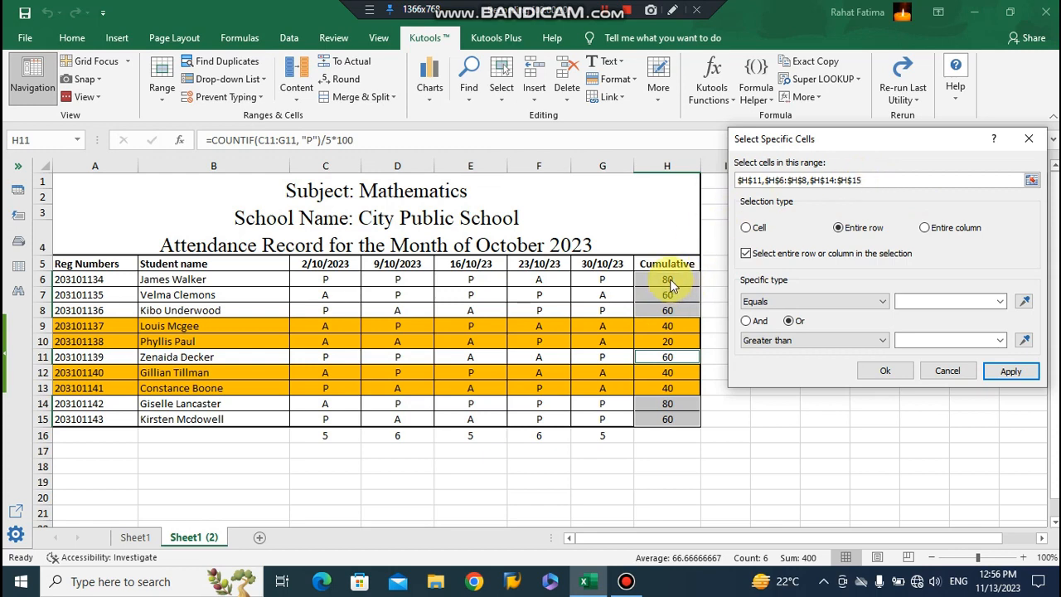
{"action": "left_click", "coordinate": [884, 179]}
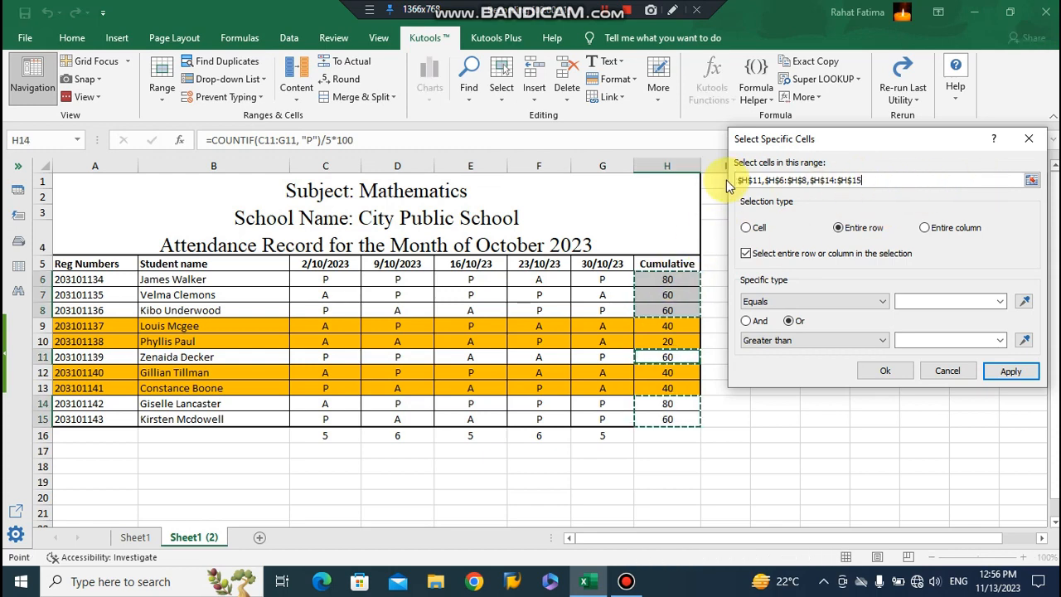
{"action": "double_click", "coordinate": [874, 177]}
{"action": "key", "text": "Delete"}
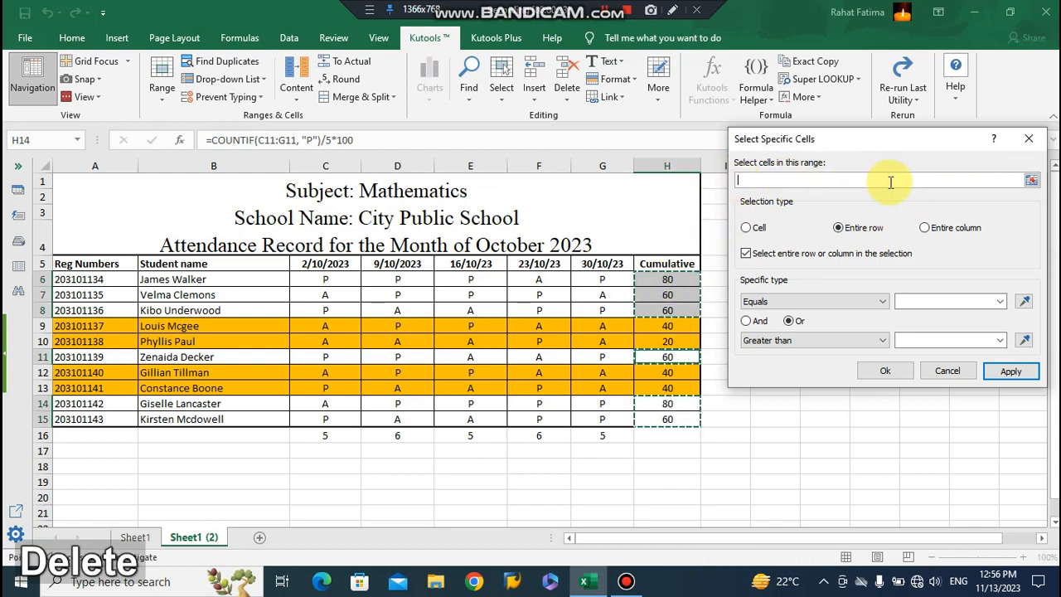
{"action": "left_click_drag", "start_coordinate": [668, 282], "coordinate": [659, 422]}
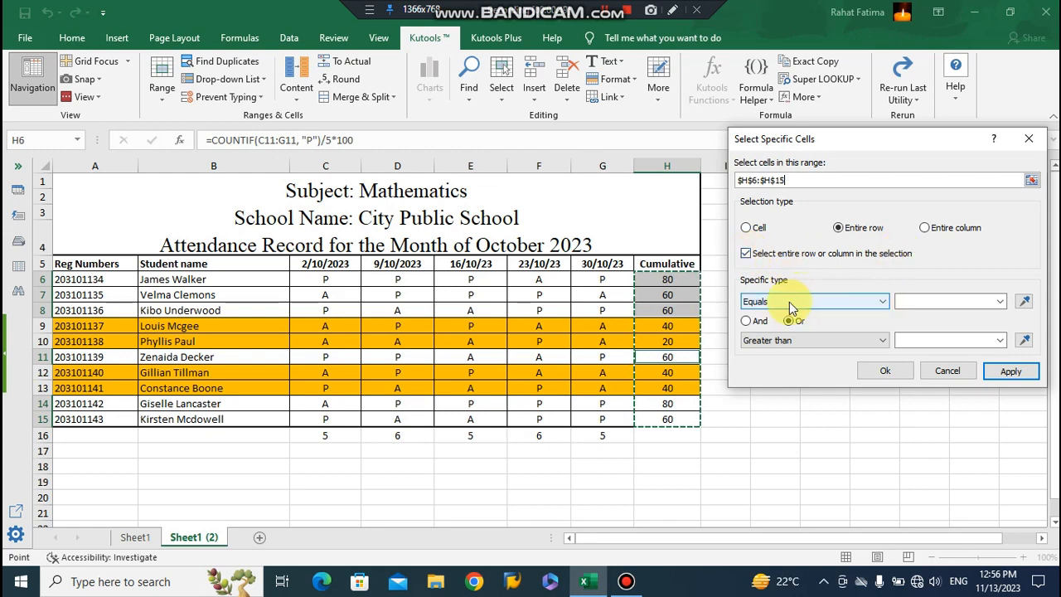
Step: Set the criteria to Equals 60 Or Greater than 60 and apply the selection to the cumulative column
{"action": "left_click", "coordinate": [756, 304]}
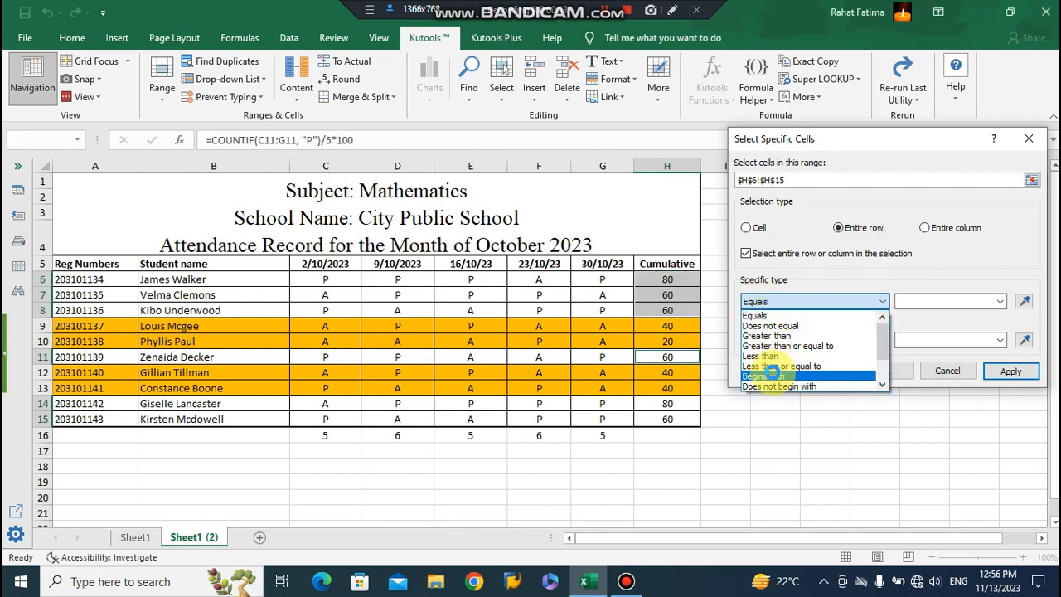
{"action": "left_click", "coordinate": [756, 316]}
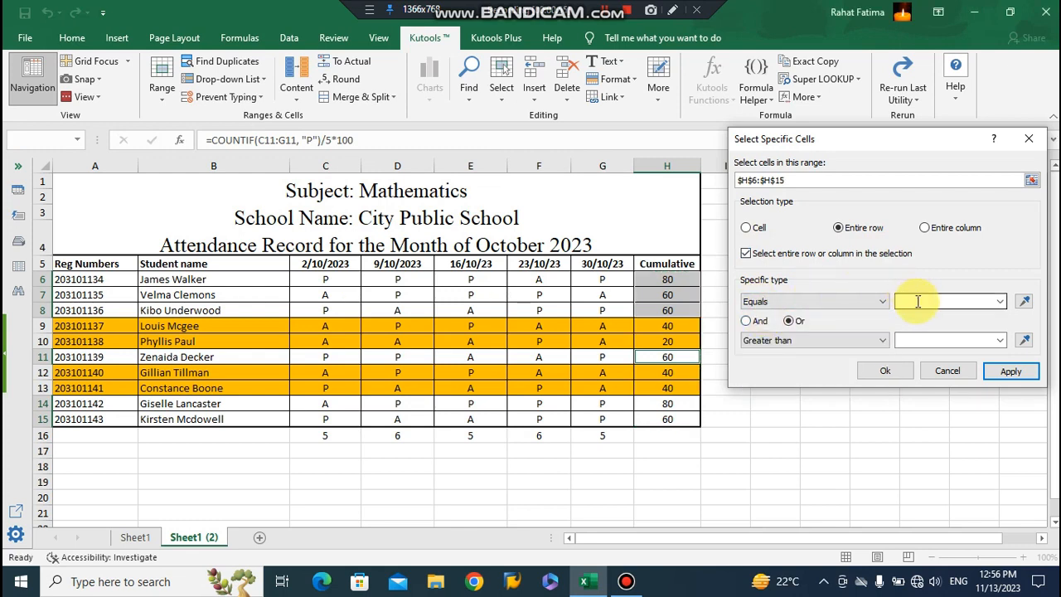
{"action": "type", "text": "60"}
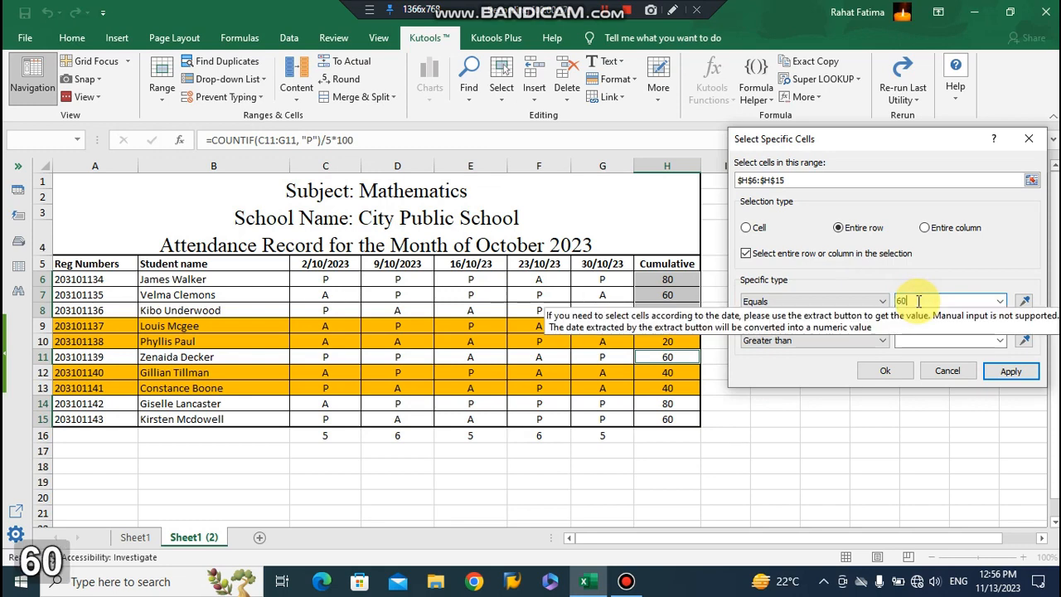
{"action": "left_click", "coordinate": [792, 322]}
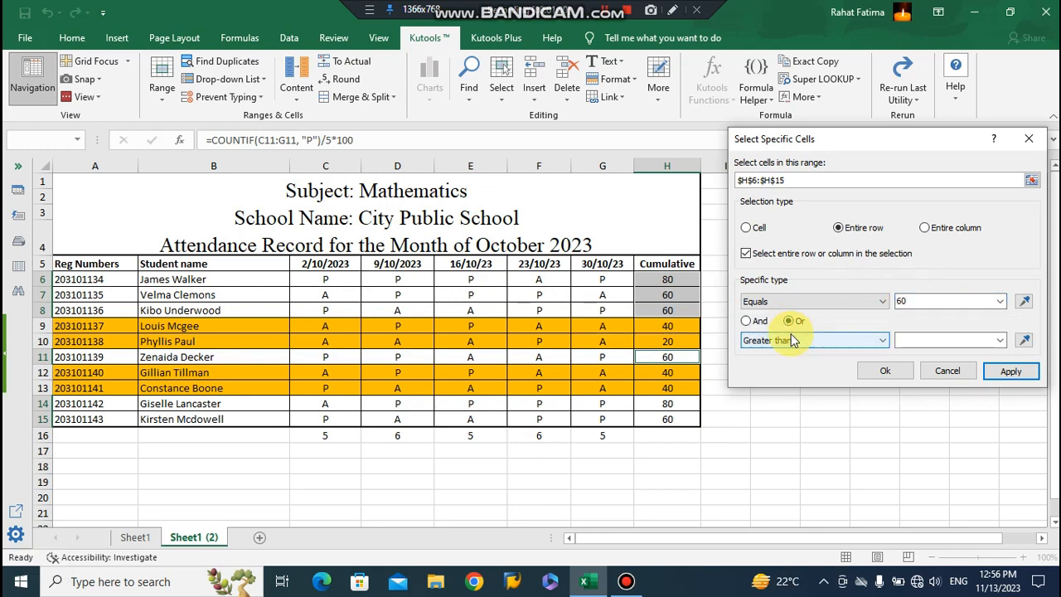
{"action": "left_click", "coordinate": [809, 340]}
{"action": "left_click", "coordinate": [796, 340]}
{"action": "left_click", "coordinate": [923, 340]}
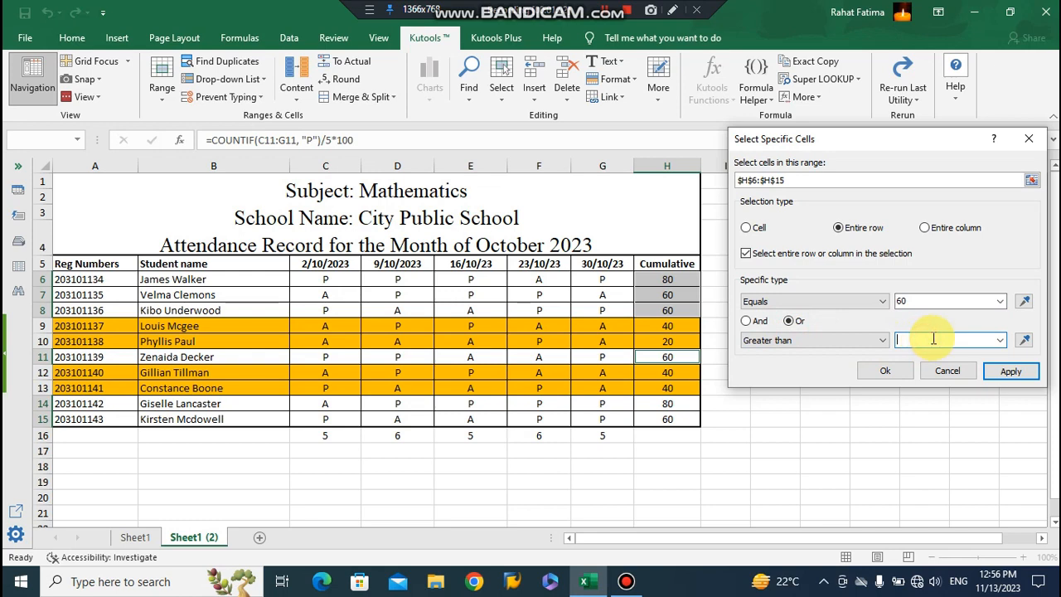
{"action": "type", "text": "60"}
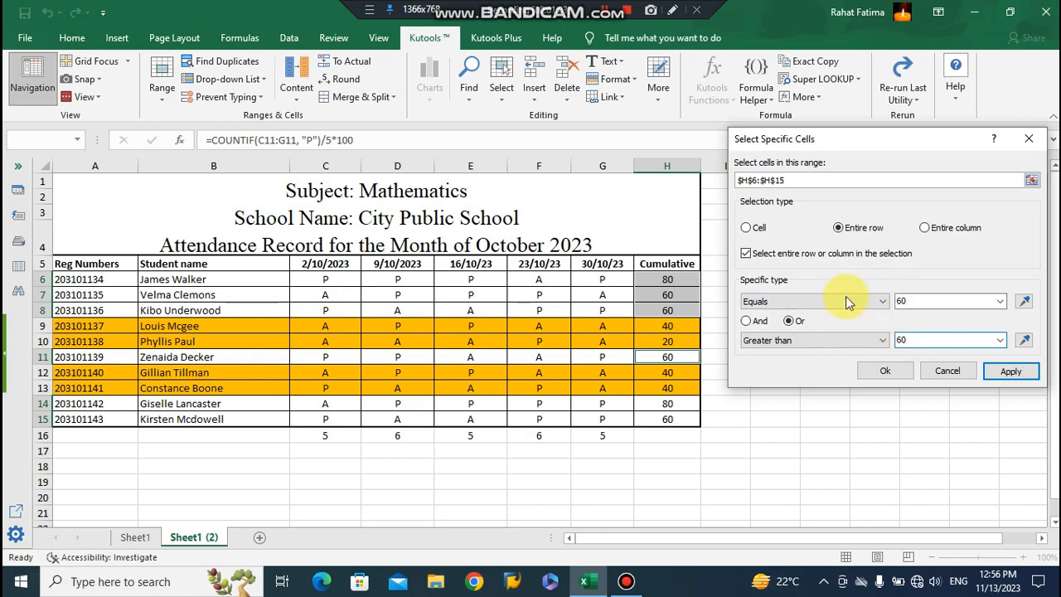
{"action": "left_click", "coordinate": [999, 370]}
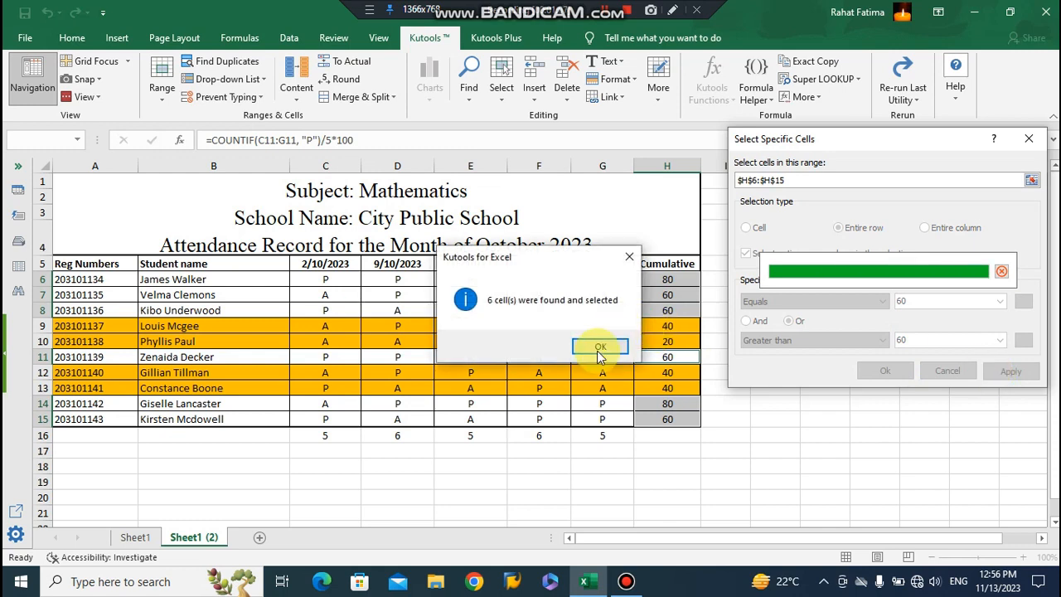
{"action": "left_click", "coordinate": [598, 348]}
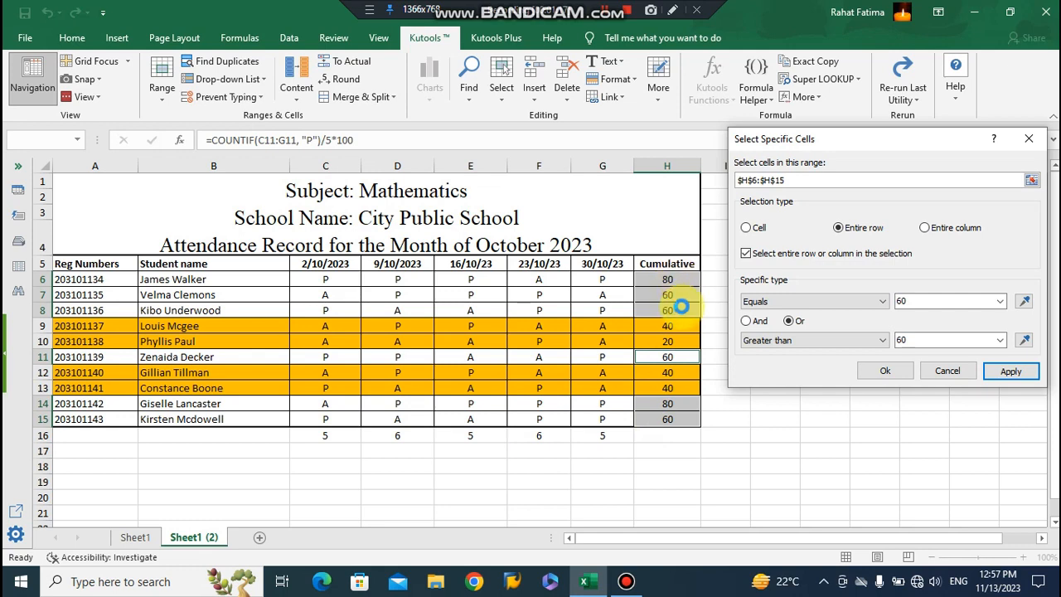
Step: Accept the specific-cell selection and delete the entire sheet rows of all students with cumulative values of 60 or more on Sheet1 (2)
{"action": "left_click", "coordinate": [885, 371]}
{"action": "left_click", "coordinate": [612, 344]}
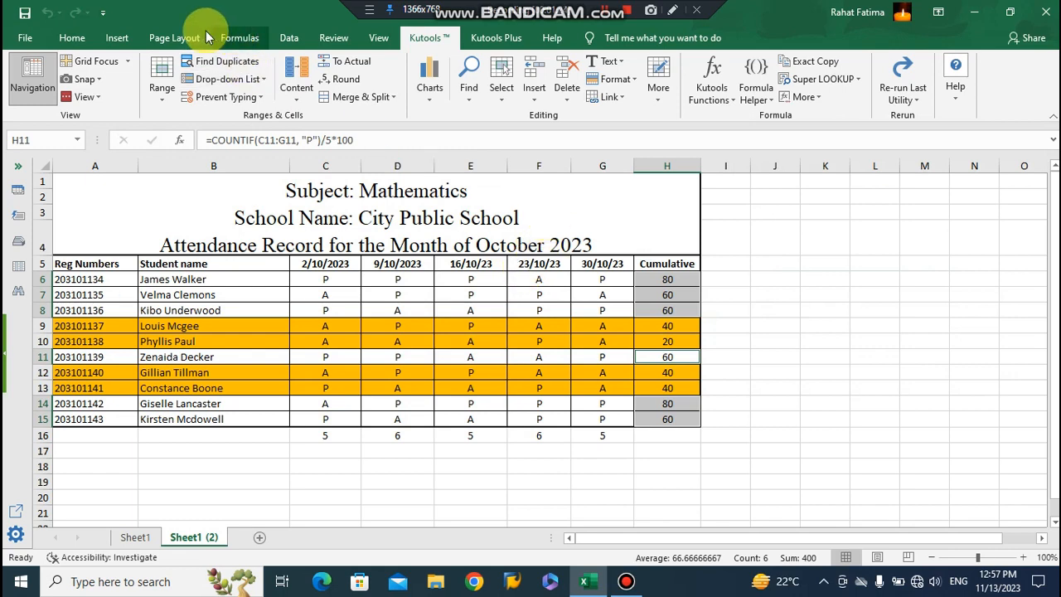
{"action": "left_click", "coordinate": [72, 37]}
{"action": "left_click", "coordinate": [785, 99]}
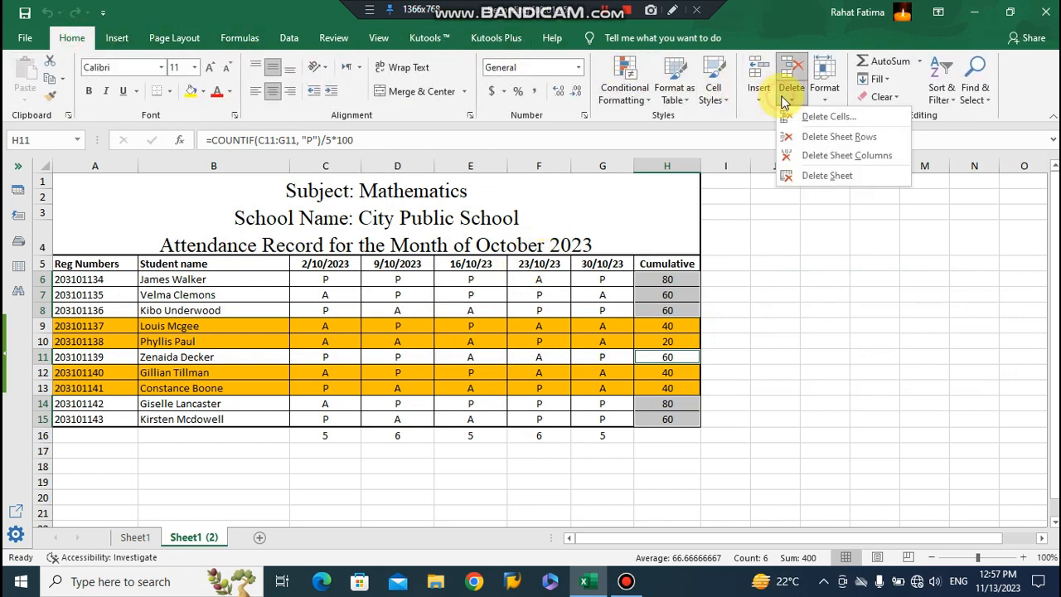
{"action": "left_click", "coordinate": [839, 136]}
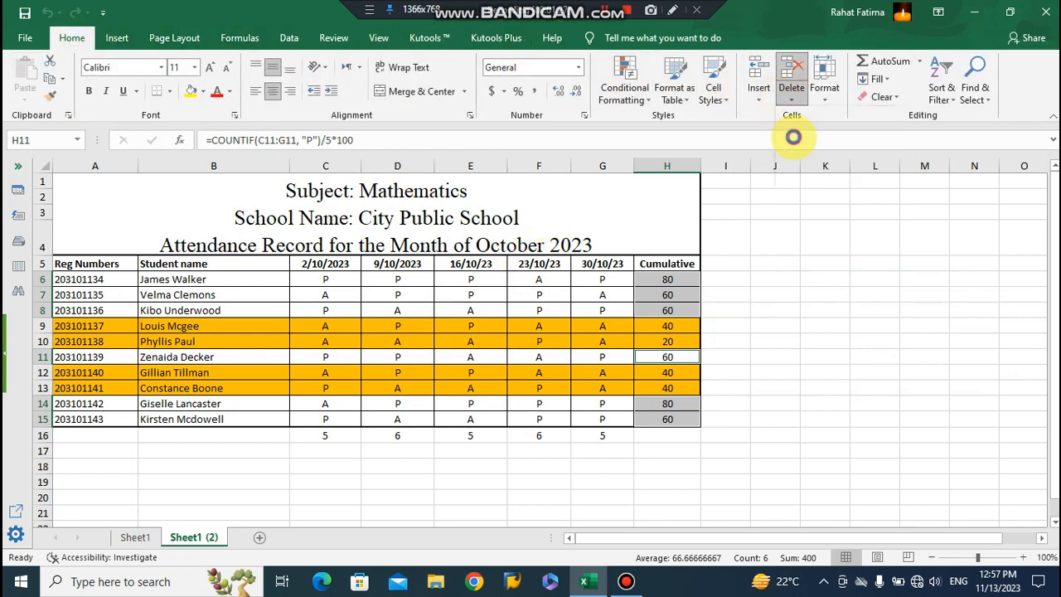
{"action": "left_click", "coordinate": [761, 390]}
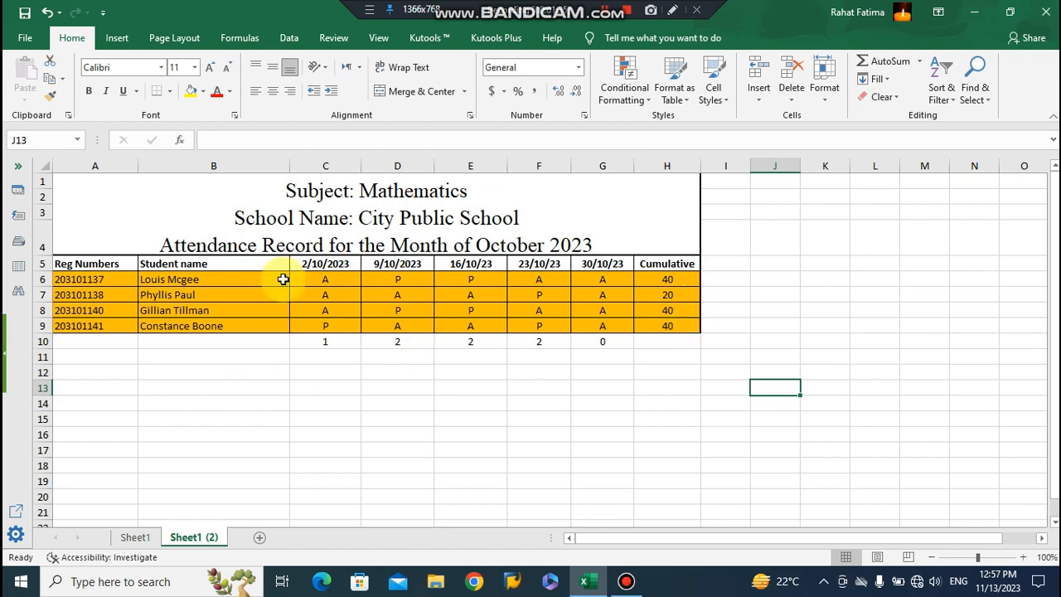
Step: Compare the full attendance record on Sheet1 with the reduced record on Sheet1 (2), finishing on Sheet1 (2)
{"action": "left_click", "coordinate": [139, 537]}
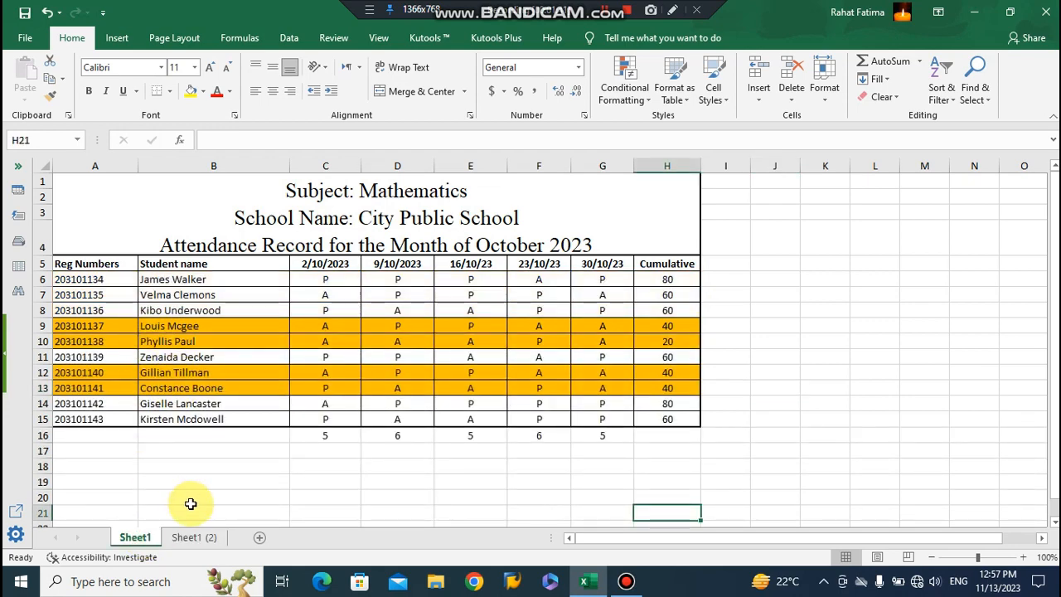
{"action": "left_click", "coordinate": [194, 538]}
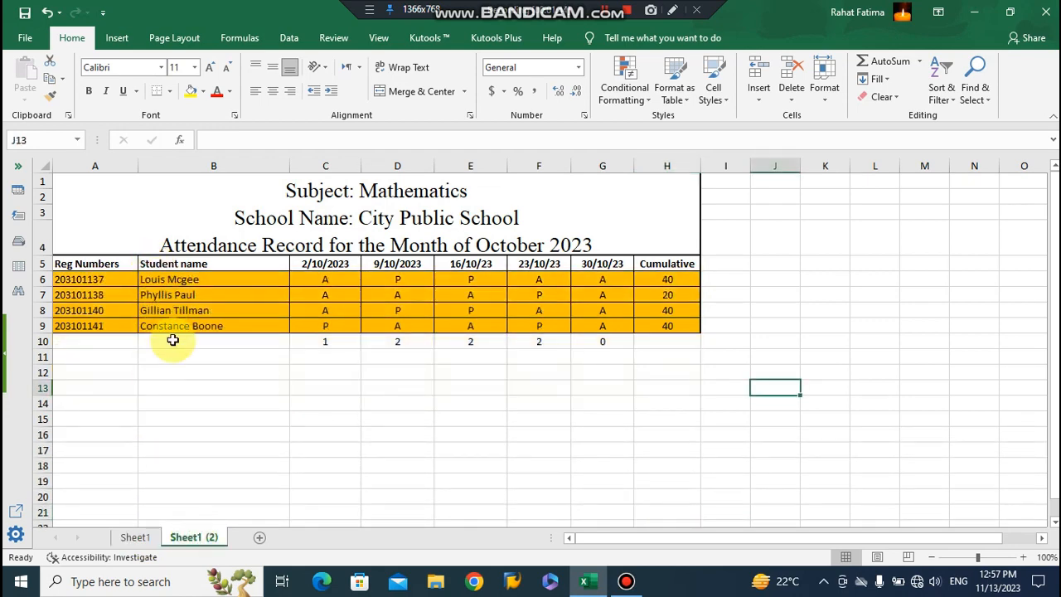
{"action": "left_click", "coordinate": [135, 537]}
{"action": "left_click", "coordinate": [179, 541]}
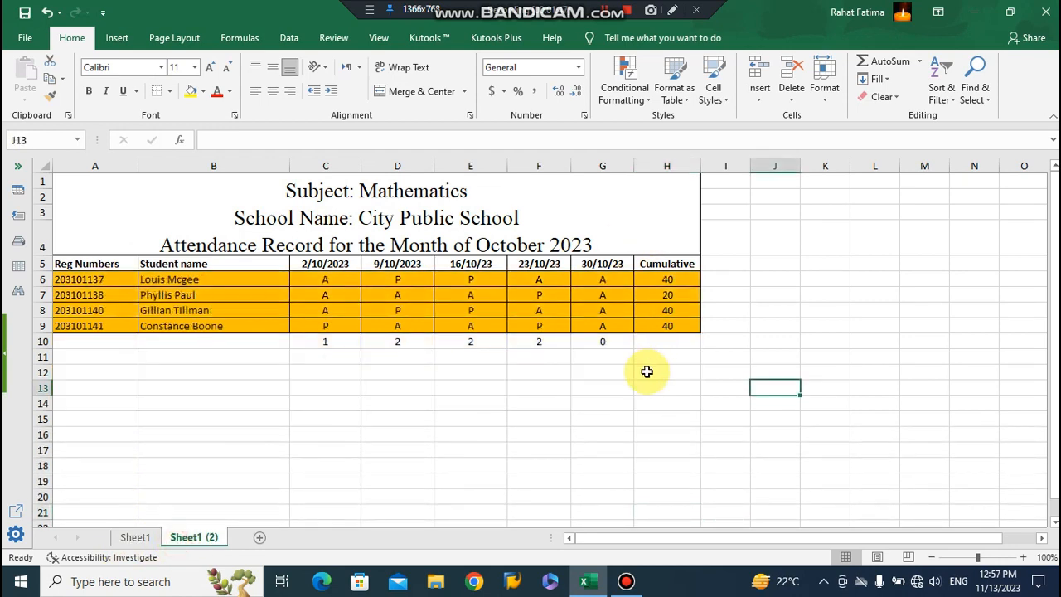